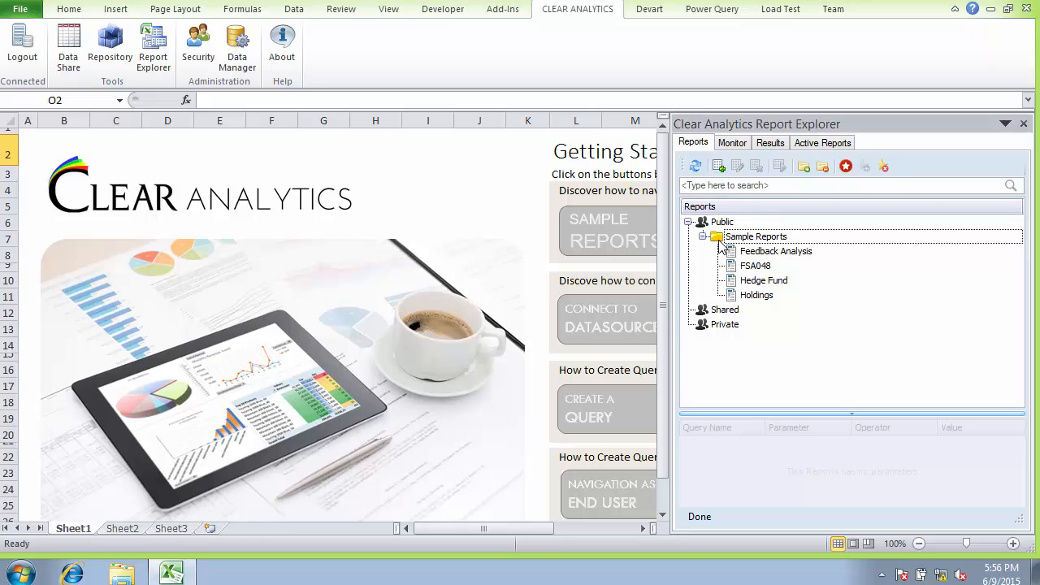
# - Browse the four reports in the public Sample Reports folder and the Public, Shared and Private report groups
pyautogui.click(704, 238)
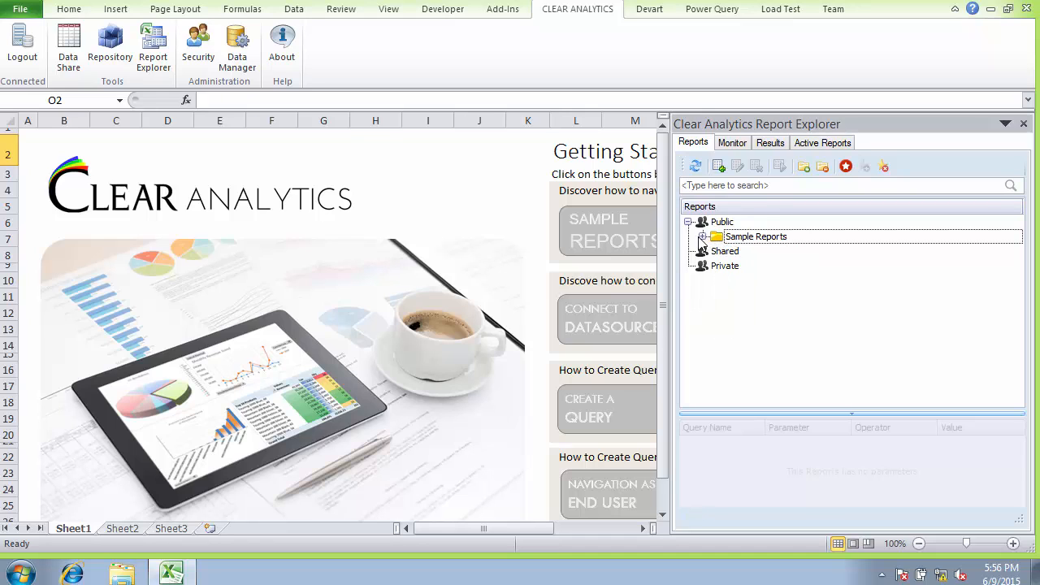
pyautogui.click(704, 237)
pyautogui.click(733, 253)
pyautogui.click(742, 267)
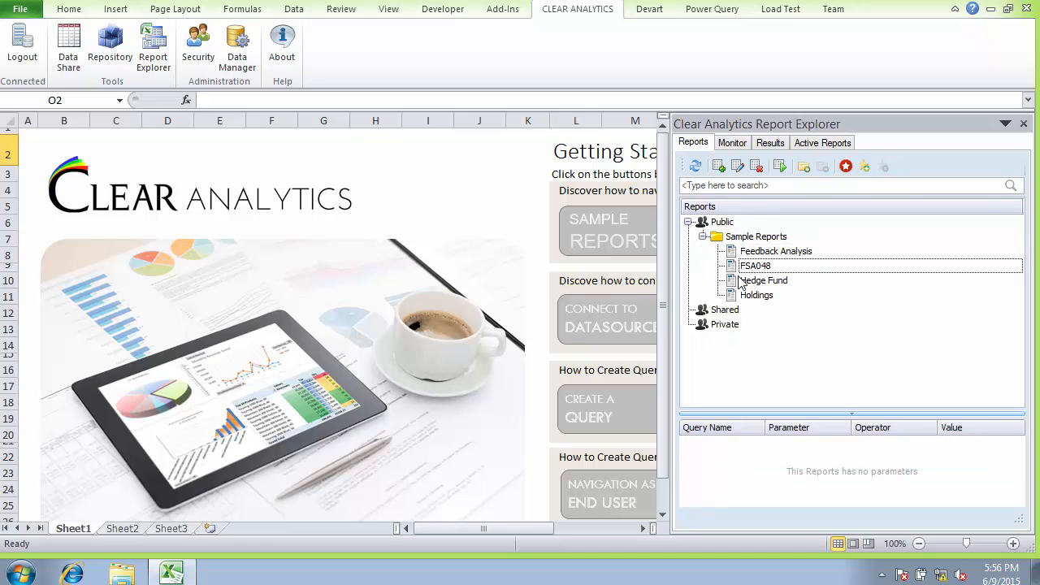
pyautogui.click(738, 281)
pyautogui.click(741, 298)
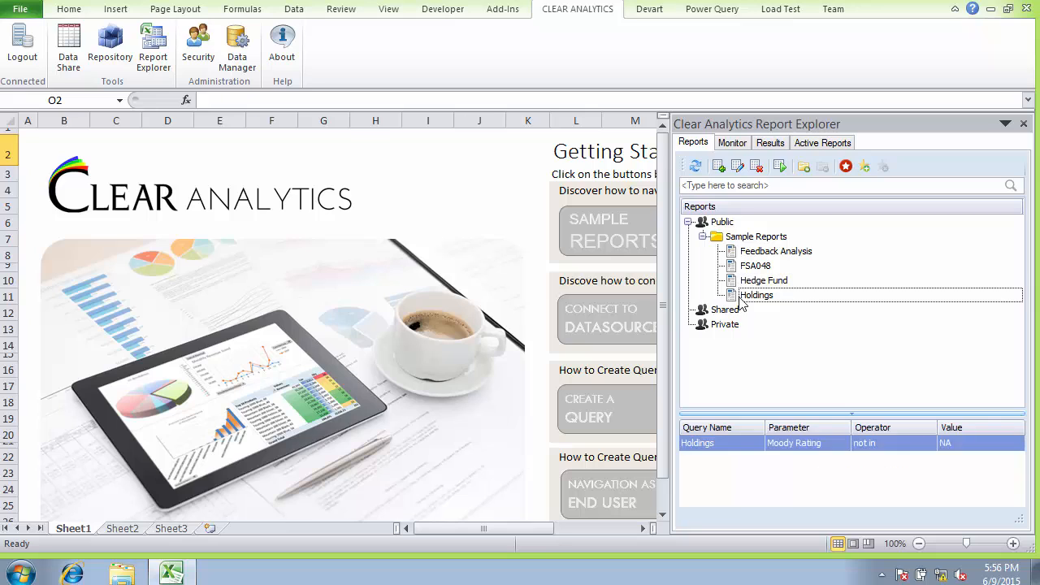
pyautogui.click(736, 253)
pyautogui.click(728, 224)
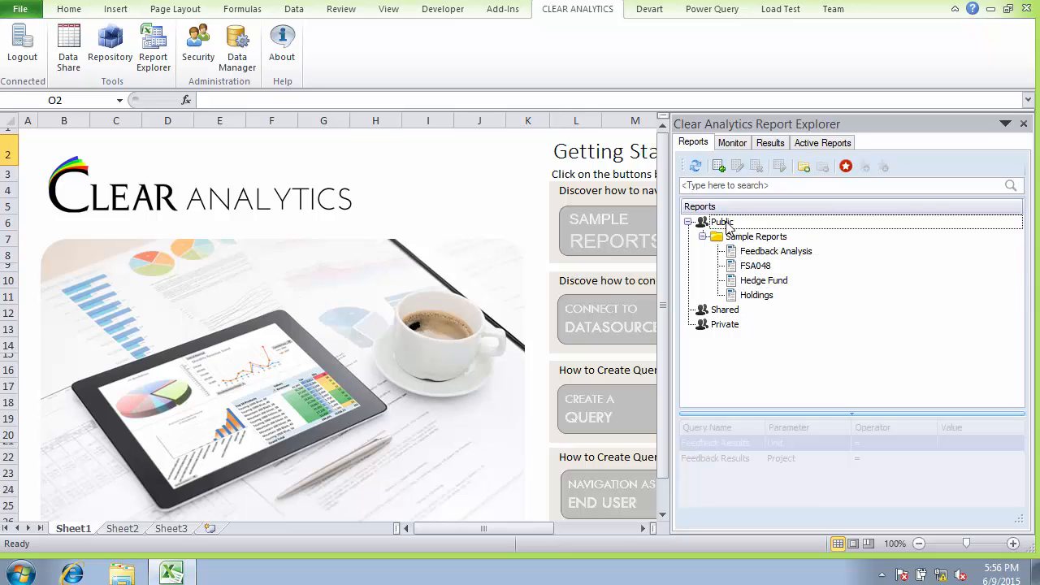
pyautogui.click(725, 325)
pyautogui.click(734, 310)
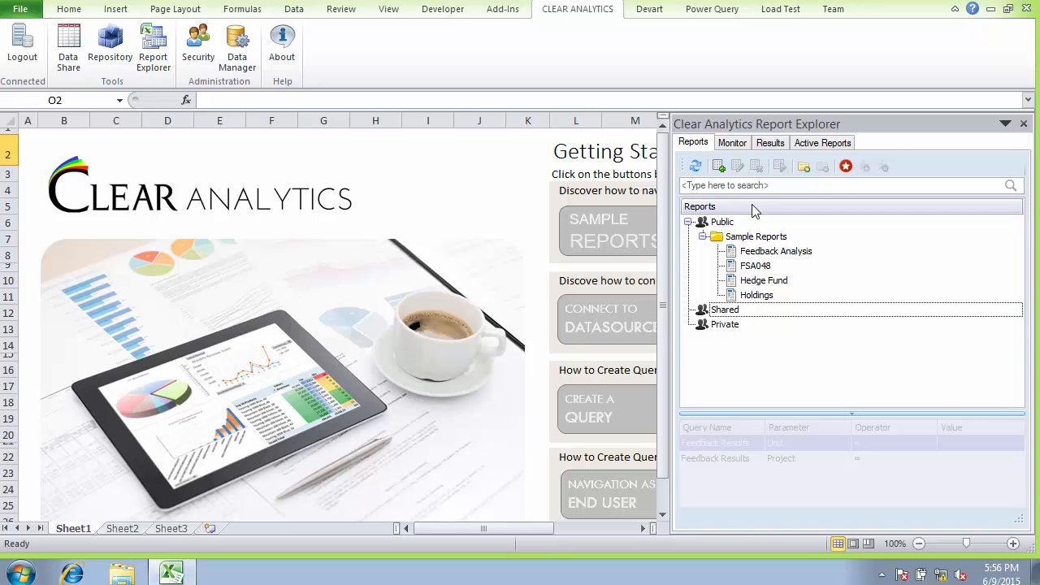
# - Filter the report results to Monday, January 20, 2014, and expand Sample Reports with a wider Reports column
pyautogui.click(762, 150)
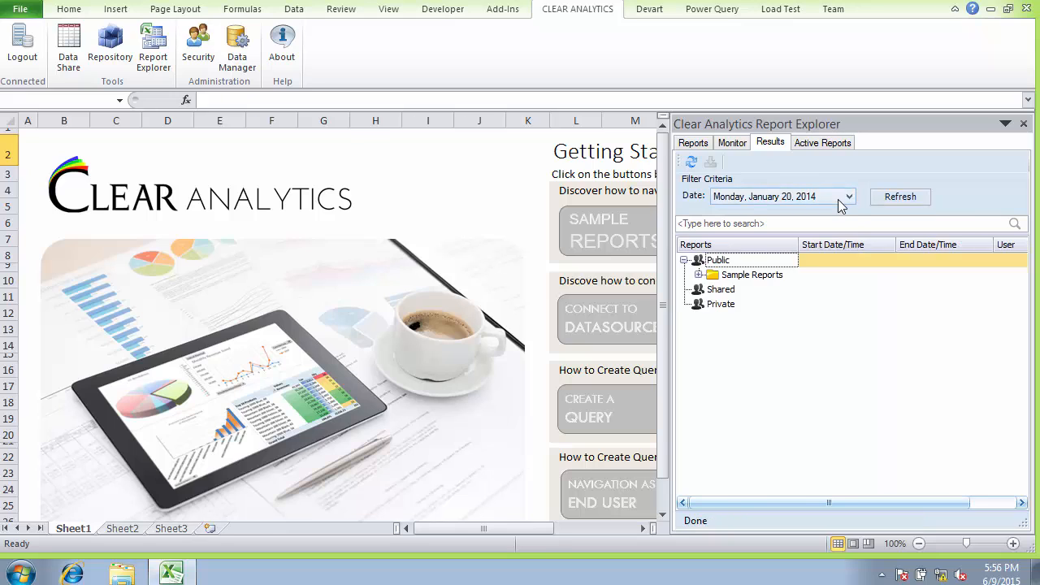
pyautogui.click(840, 199)
pyautogui.click(839, 212)
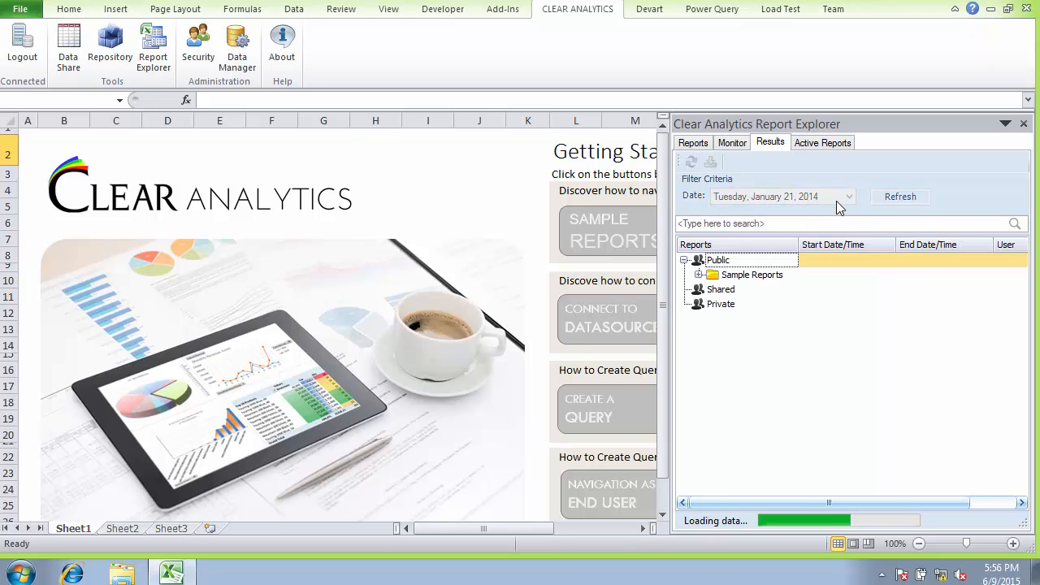
pyautogui.click(839, 199)
pyautogui.click(825, 221)
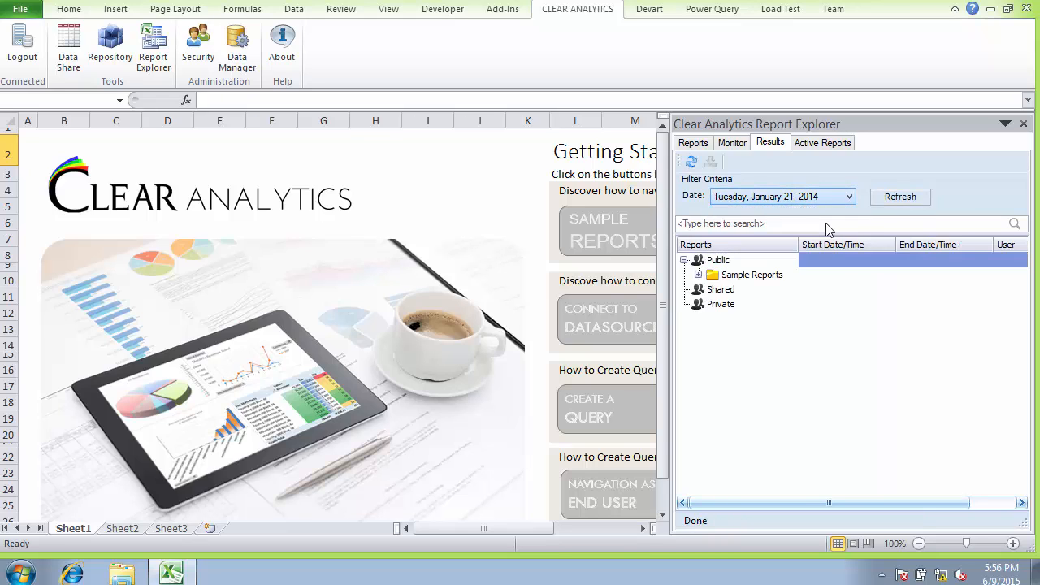
pyautogui.click(698, 276)
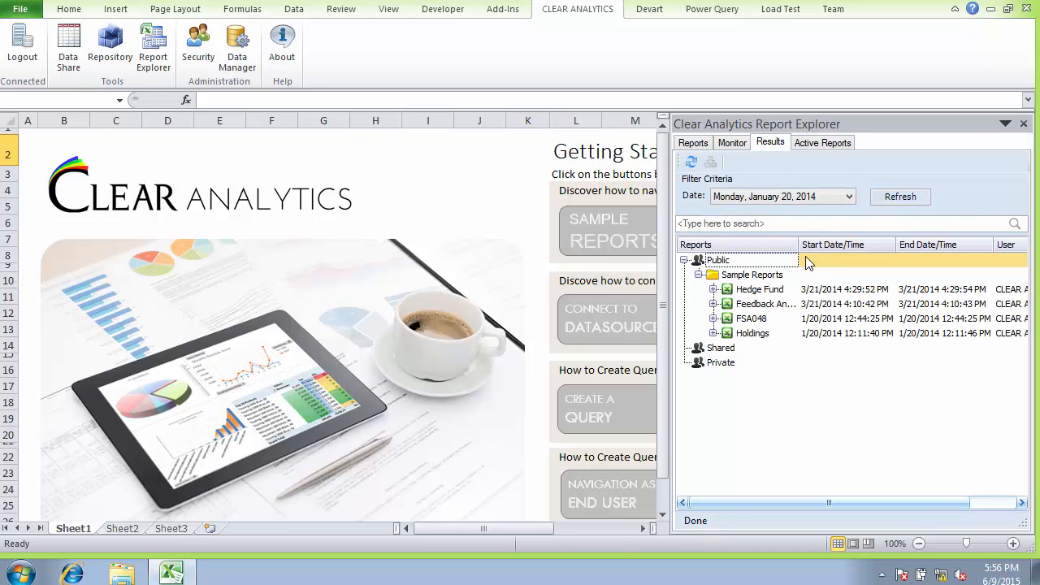
pyautogui.moveTo(799, 244); pyautogui.dragTo(843, 244)
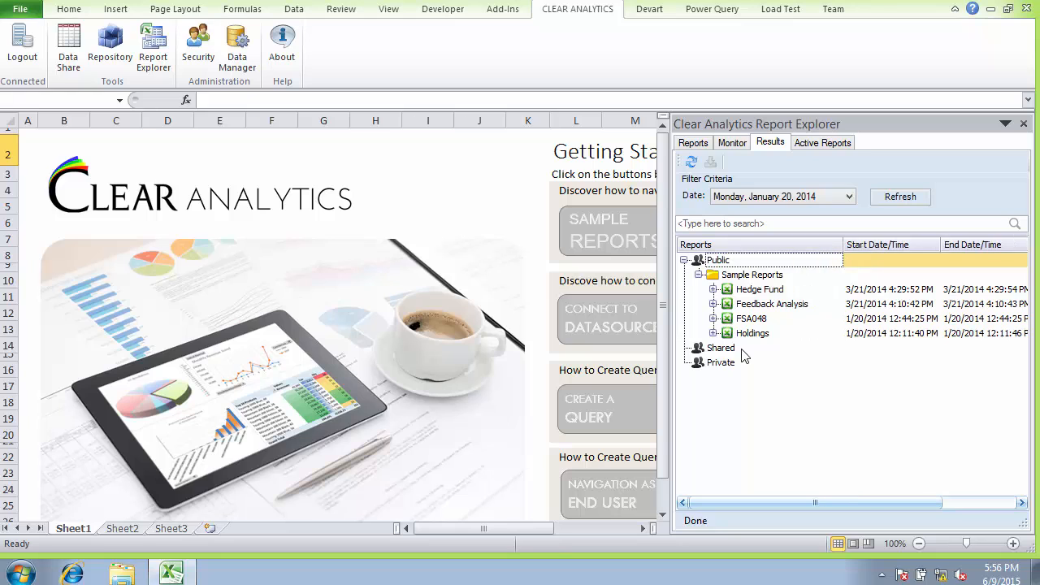
# - Open the Hedge Fund result, close the PivotTable Field List and look over the Summary sheet's charts and pivot
pyautogui.doubleClick(735, 291)
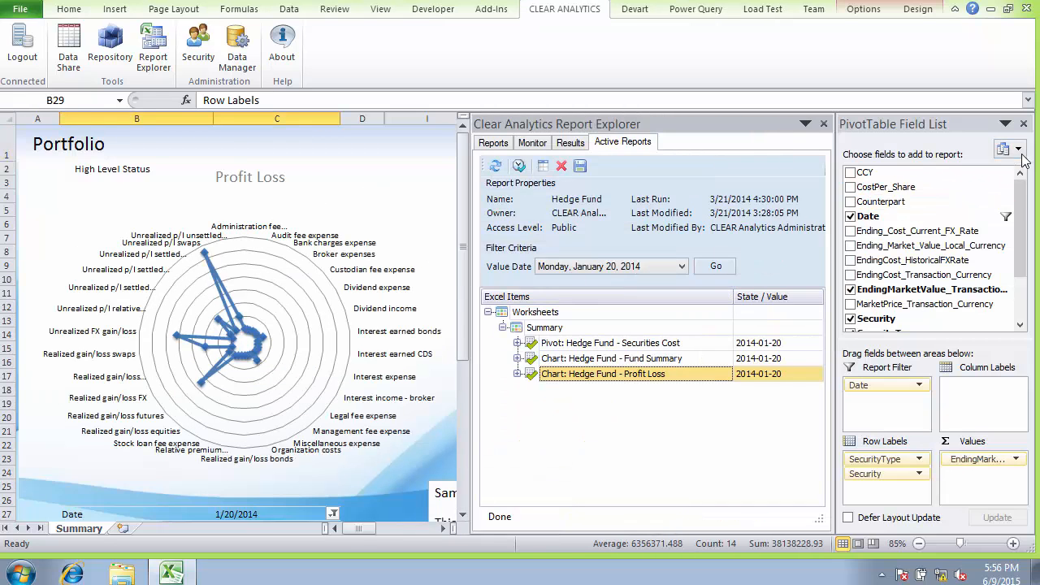
pyautogui.click(1023, 124)
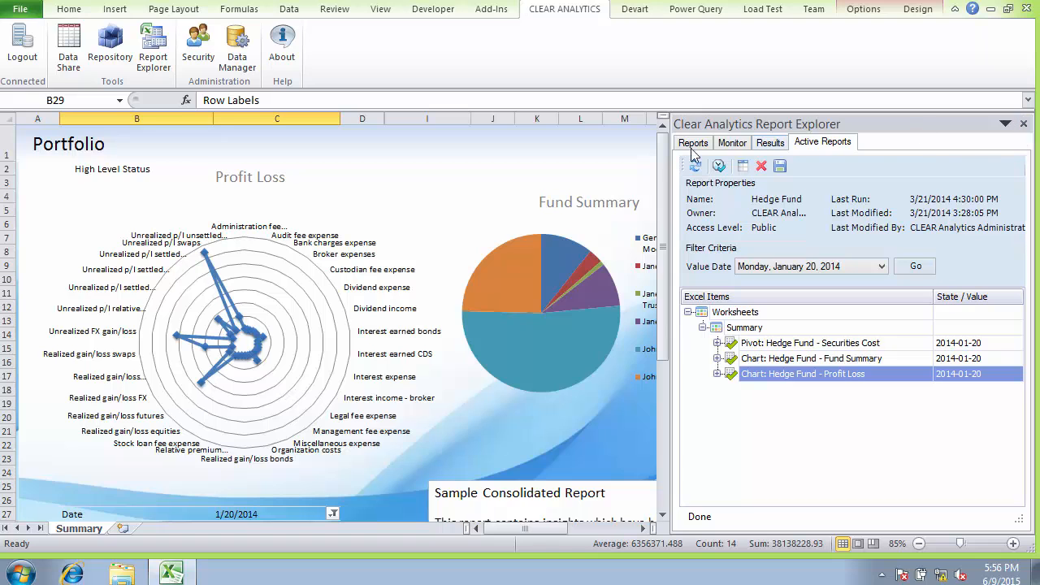
pyautogui.moveTo(665, 216); pyautogui.dragTo(665, 225)
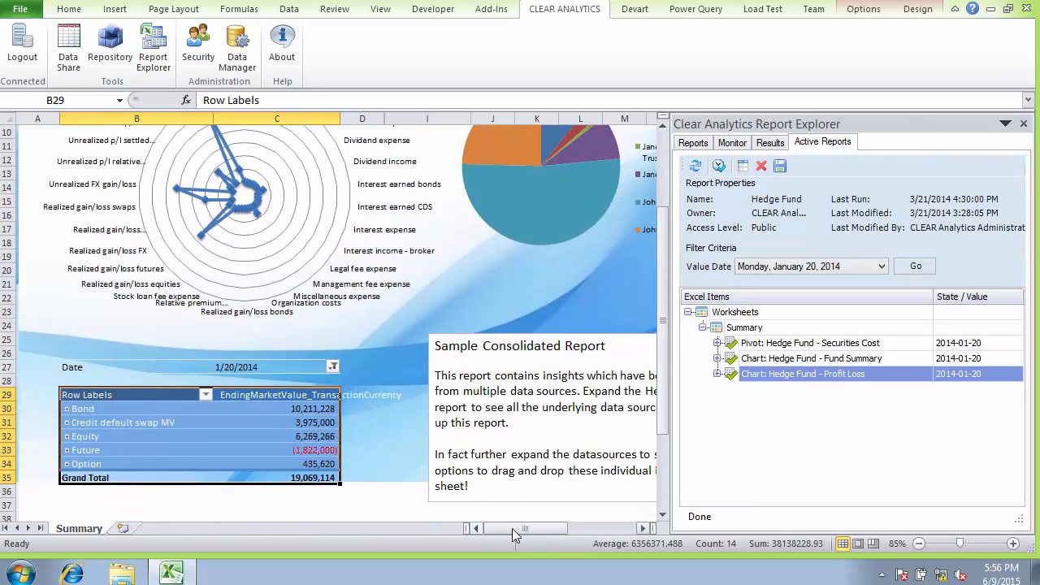
pyautogui.moveTo(511, 528); pyautogui.dragTo(542, 524)
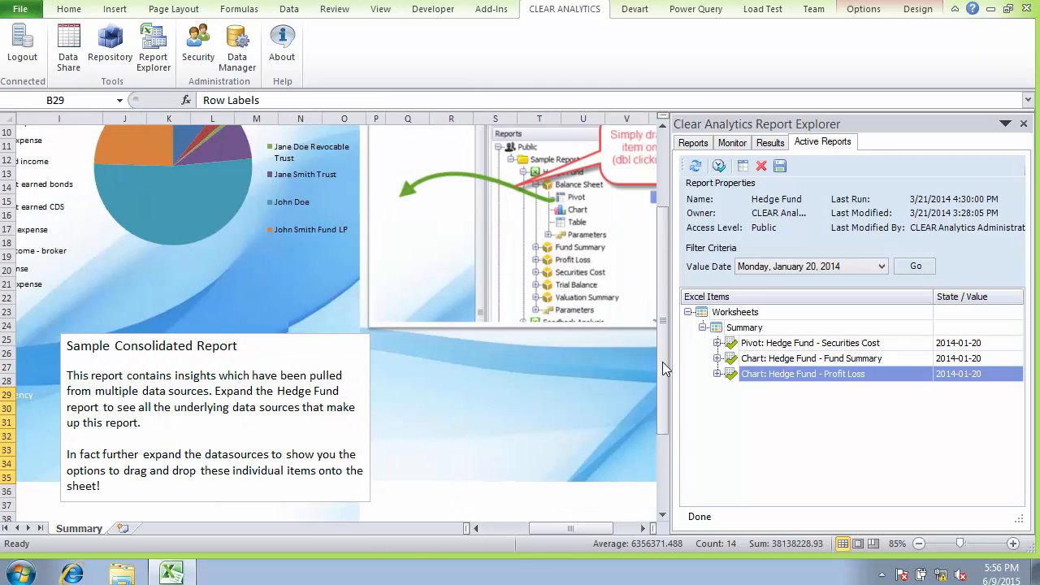
pyautogui.moveTo(662, 362); pyautogui.dragTo(664, 337)
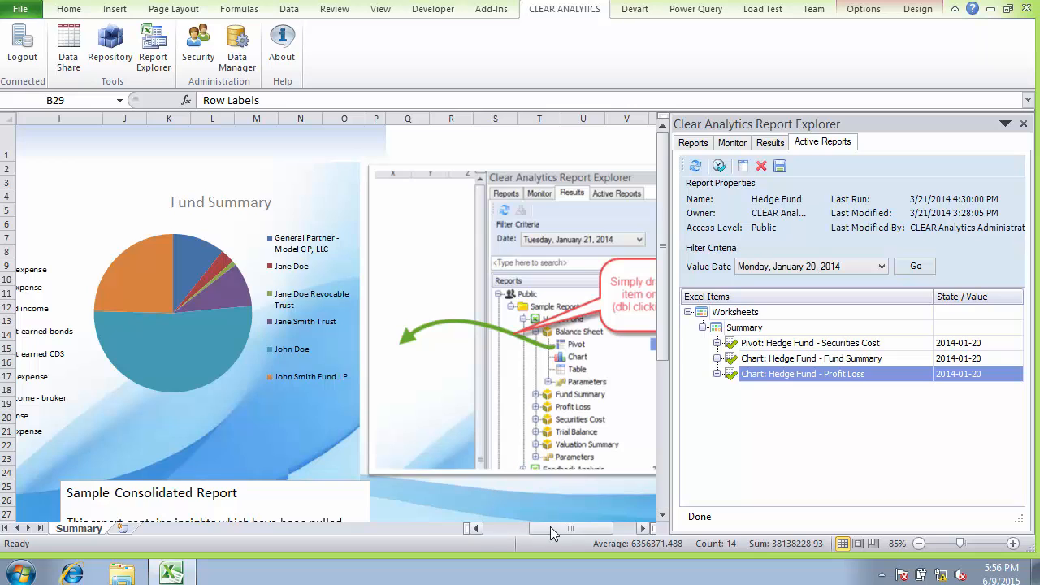
pyautogui.moveTo(550, 526); pyautogui.dragTo(495, 527)
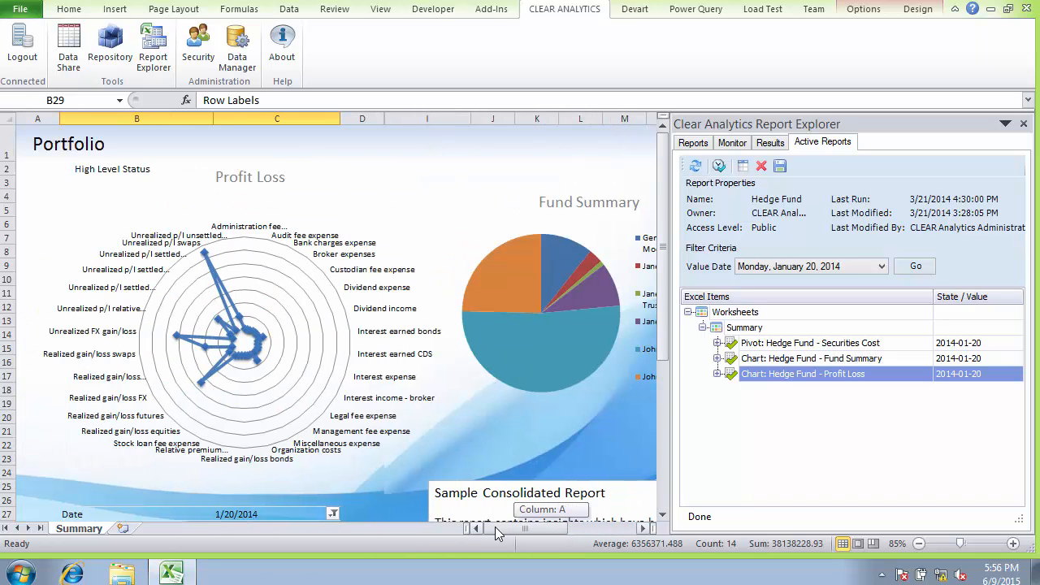
# - Refresh the Hedge Fund report with the value date Tuesday, January 21, 2014
pyautogui.click(857, 269)
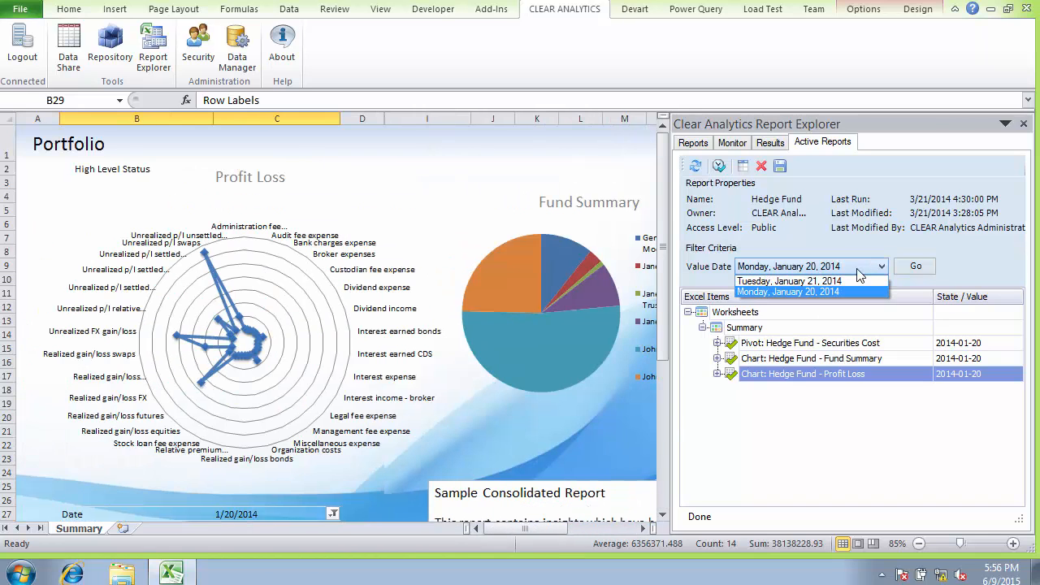
pyautogui.click(855, 281)
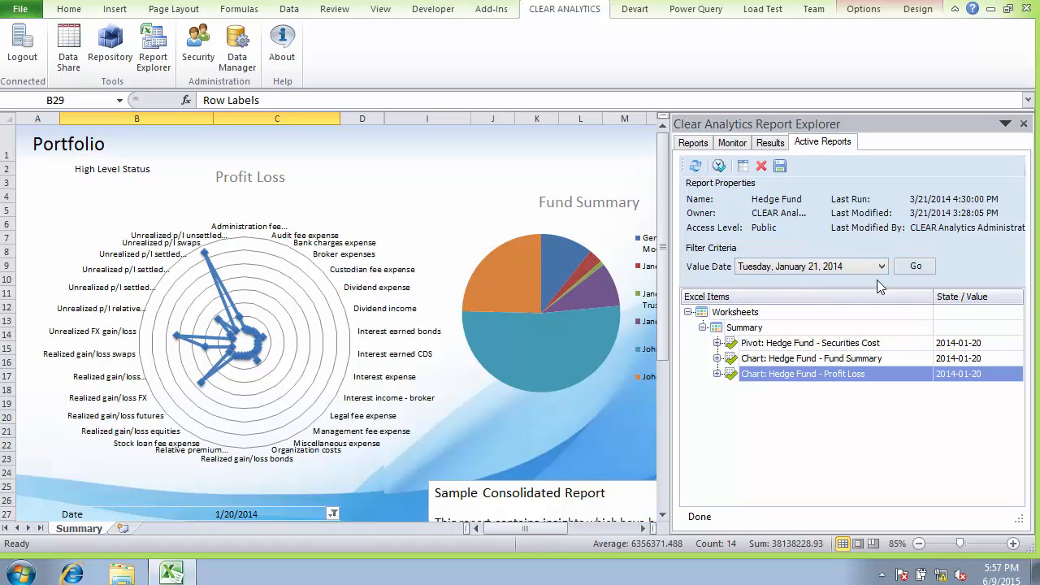
pyautogui.click(921, 269)
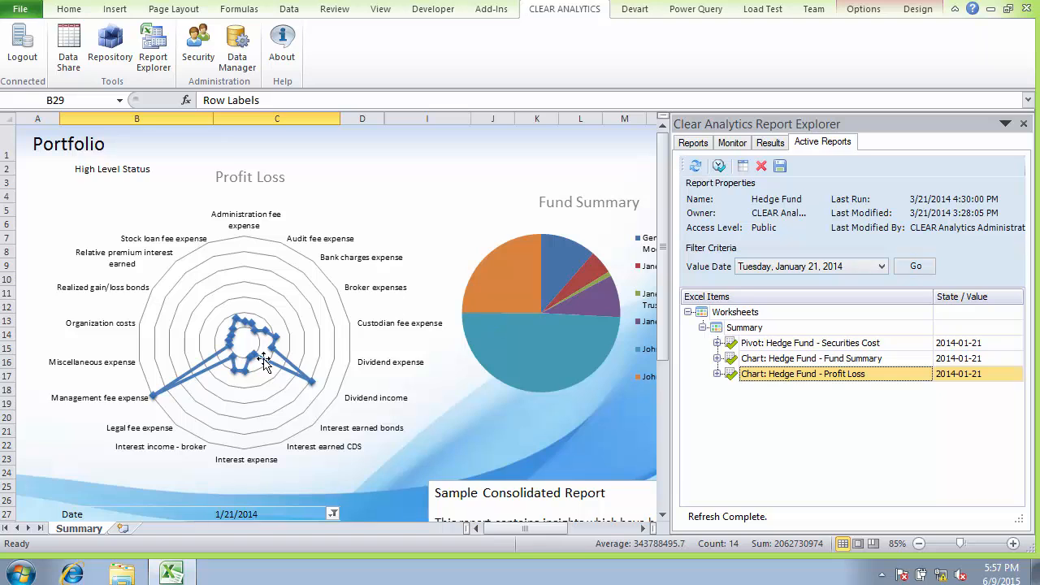
# - Inspect the refreshed Securities Cost pivot, Fund Summary chart and Profit Loss chart on the Summary sheet
pyautogui.click(985, 347)
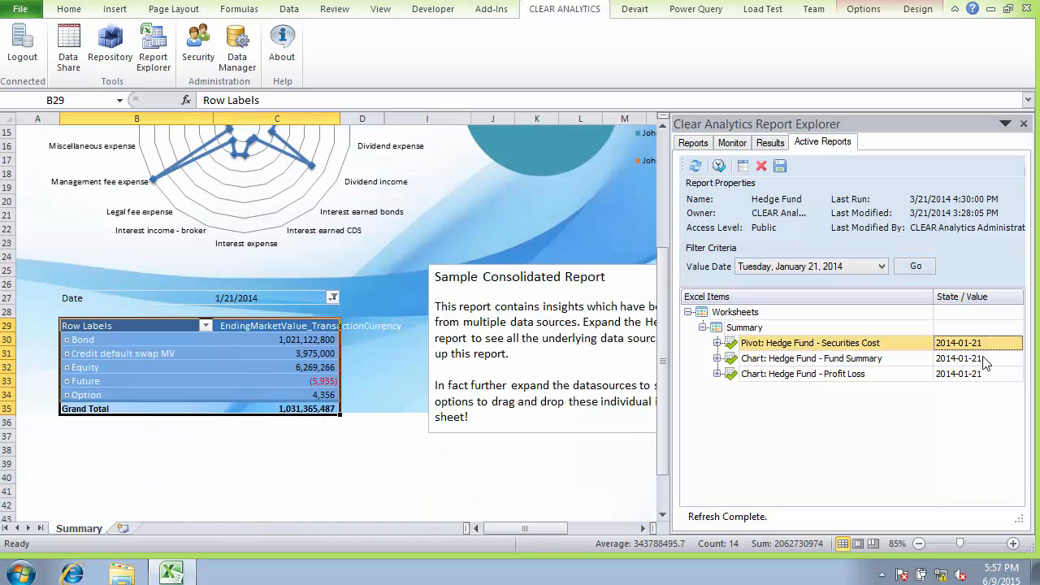
pyautogui.click(984, 360)
pyautogui.click(974, 375)
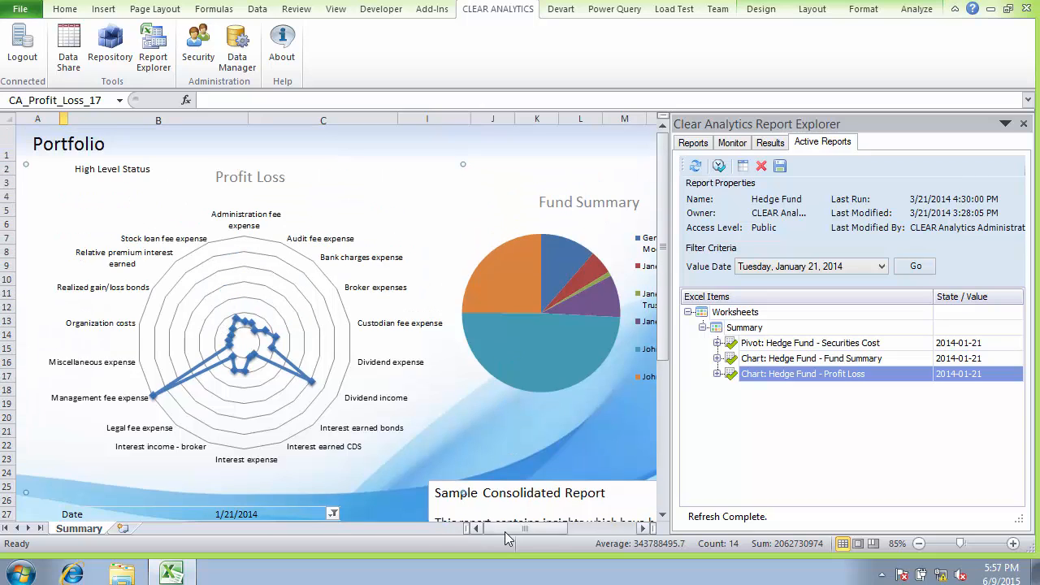
pyautogui.moveTo(504, 531); pyautogui.dragTo(538, 524)
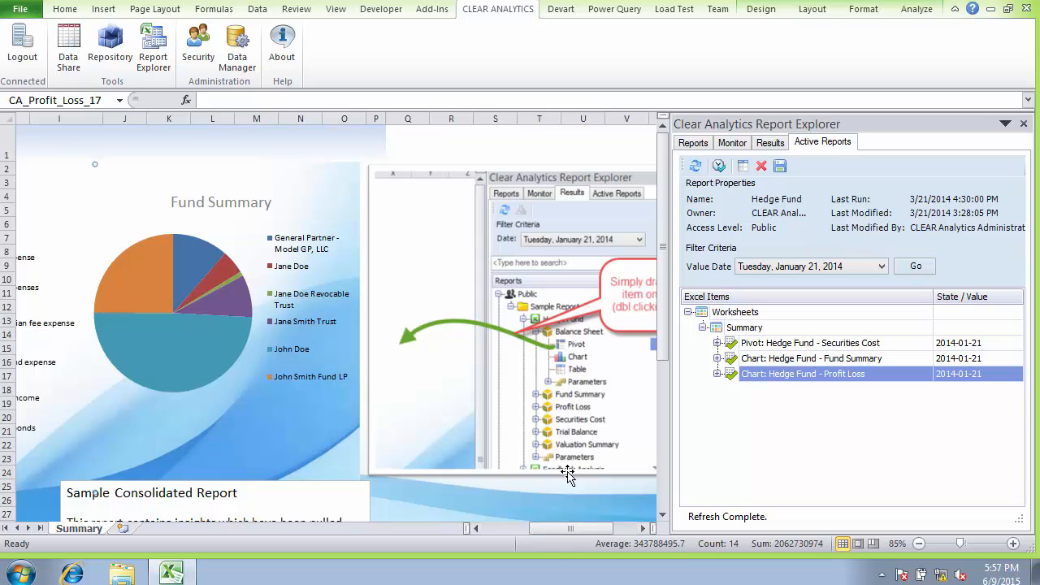
# - Expand the Hedge Fund result and its Balance Sheet query to examine the available pivot, chart and table items
pyautogui.click(770, 143)
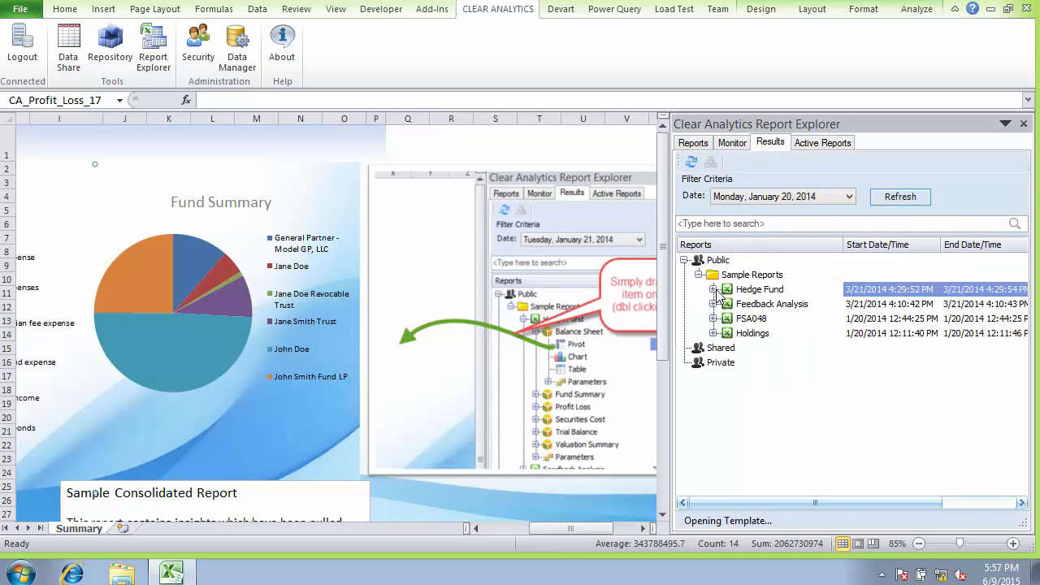
pyautogui.click(713, 290)
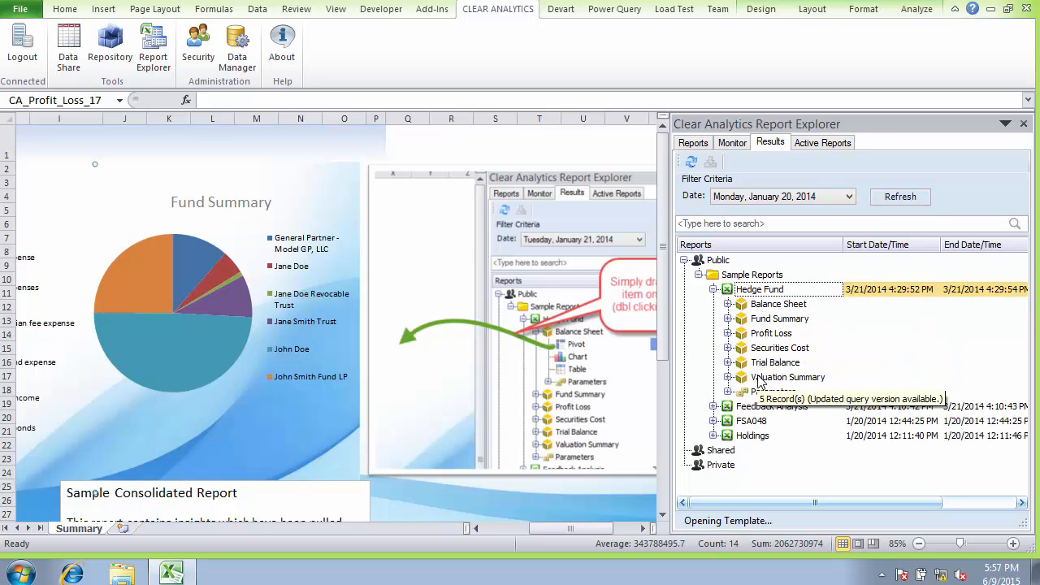
pyautogui.click(728, 304)
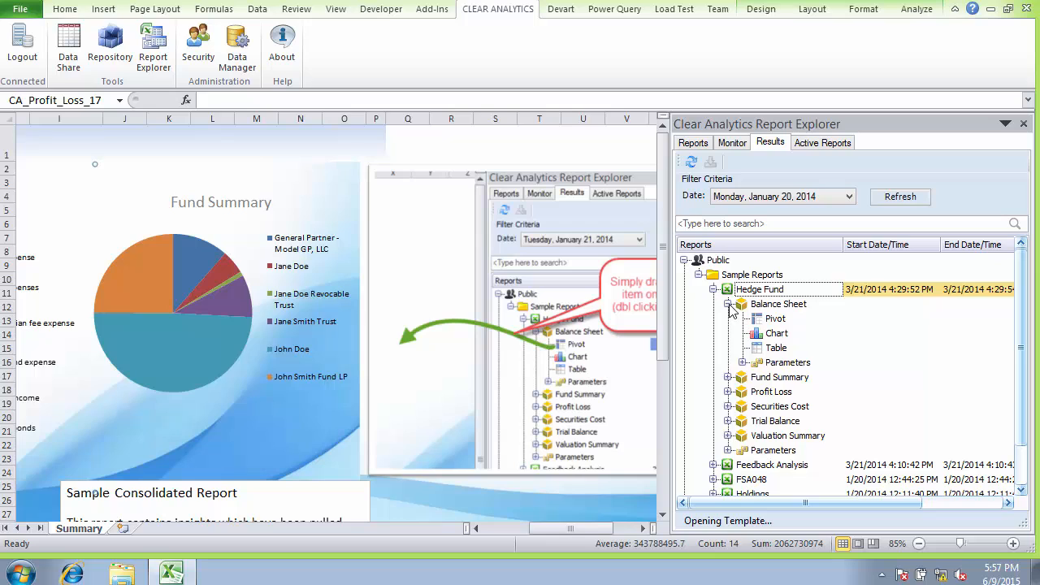
pyautogui.click(770, 321)
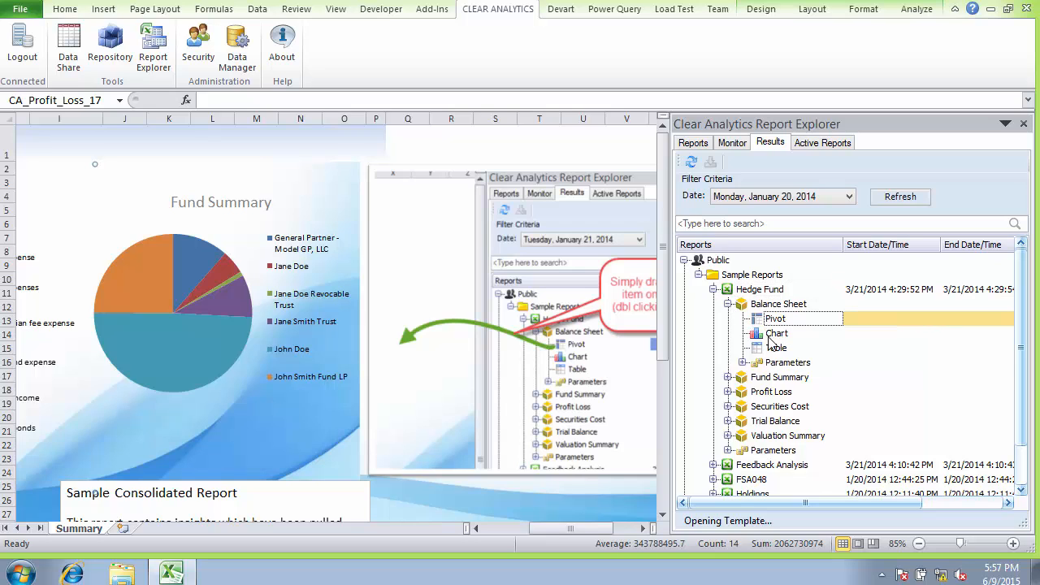
pyautogui.click(774, 335)
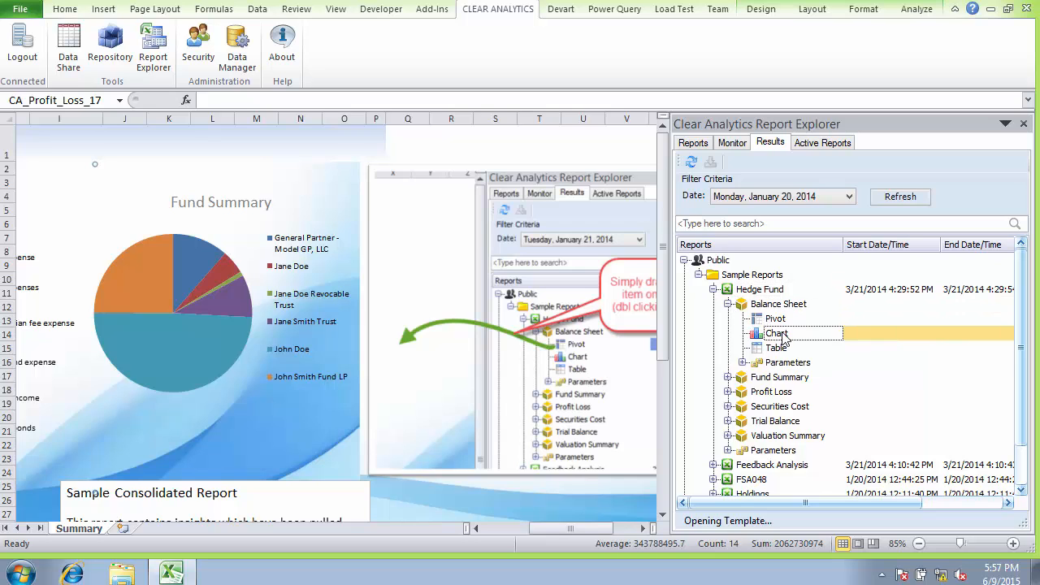
# - Add a new worksheet and insert the Balance Sheet pivot from the Hedge Fund result at cell B4
pyautogui.click(123, 529)
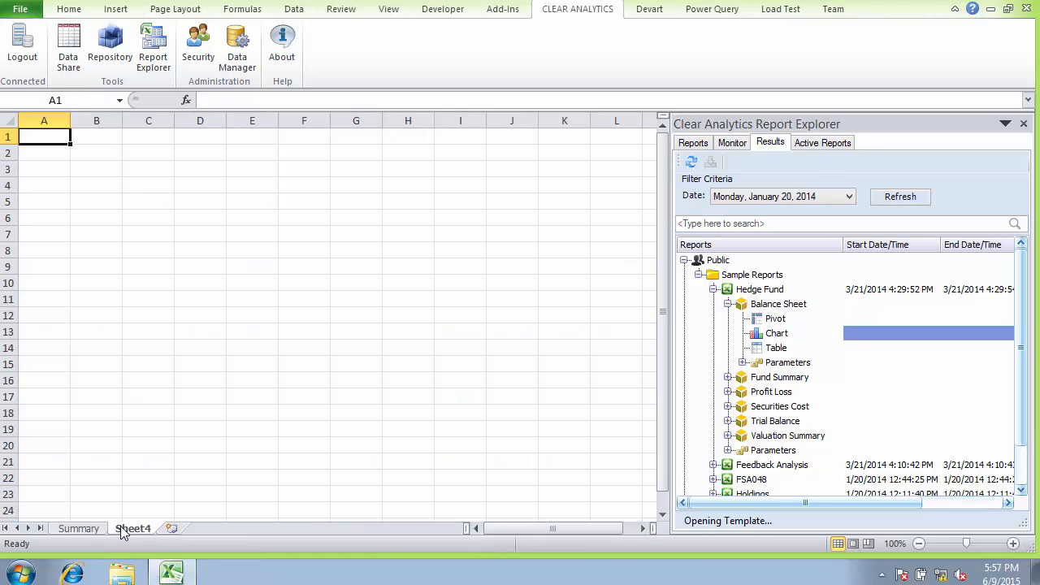
pyautogui.click(105, 188)
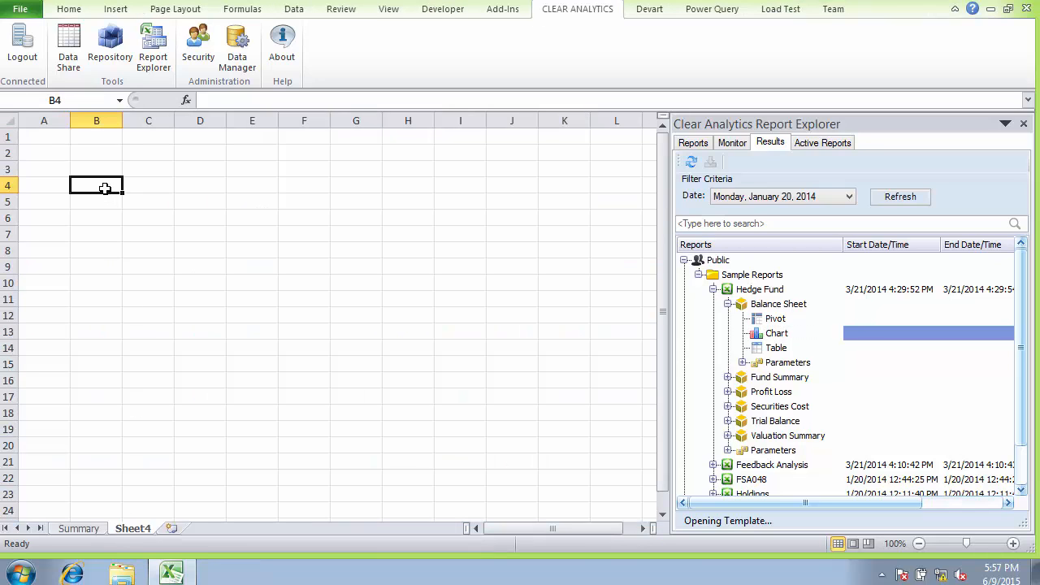
pyautogui.click(760, 320)
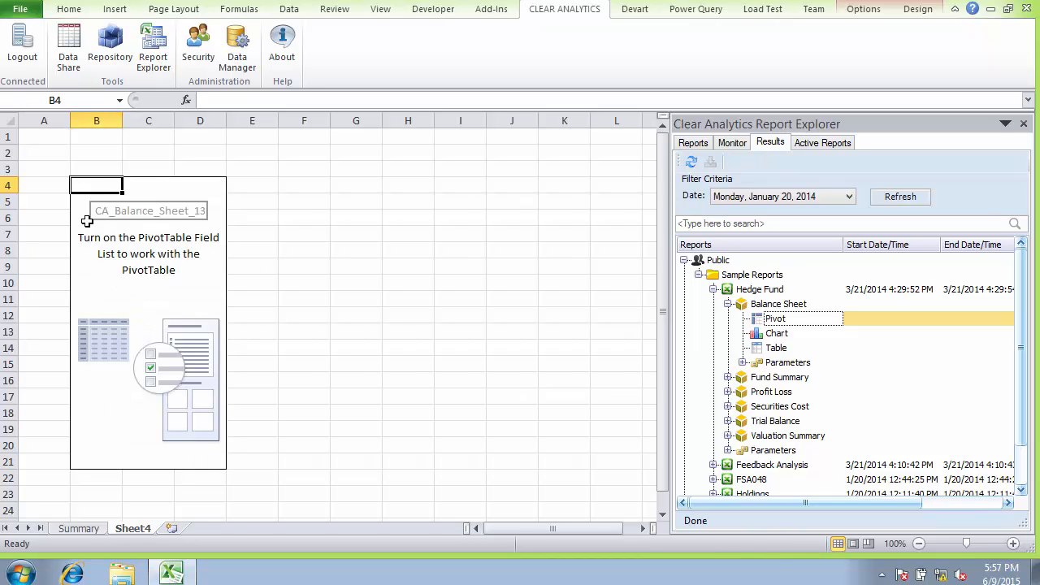
# - Show the PivotTable Field List and lay out the pivot with TYPE and ITEM as row labels and VALUE as values
pyautogui.rightClick(87, 221)
pyautogui.click(26, 328)
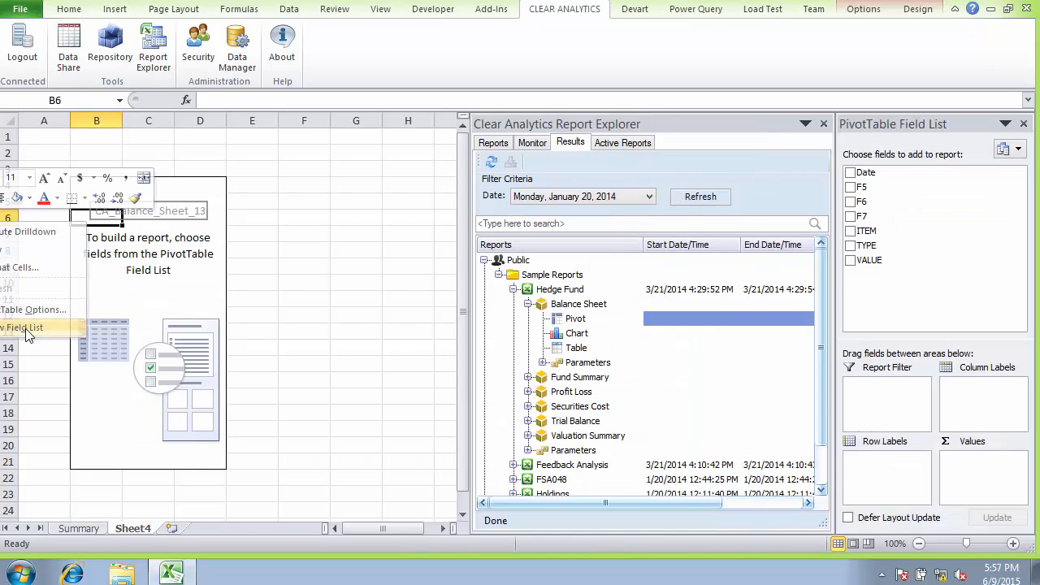
pyautogui.moveTo(922, 246); pyautogui.dragTo(861, 472)
pyautogui.moveTo(884, 261); pyautogui.dragTo(979, 457)
pyautogui.moveTo(873, 232); pyautogui.dragTo(886, 469)
# - Autofit columns B and C to the Balance Sheet pivot's contents and look through its rows
pyautogui.doubleClick(172, 120)
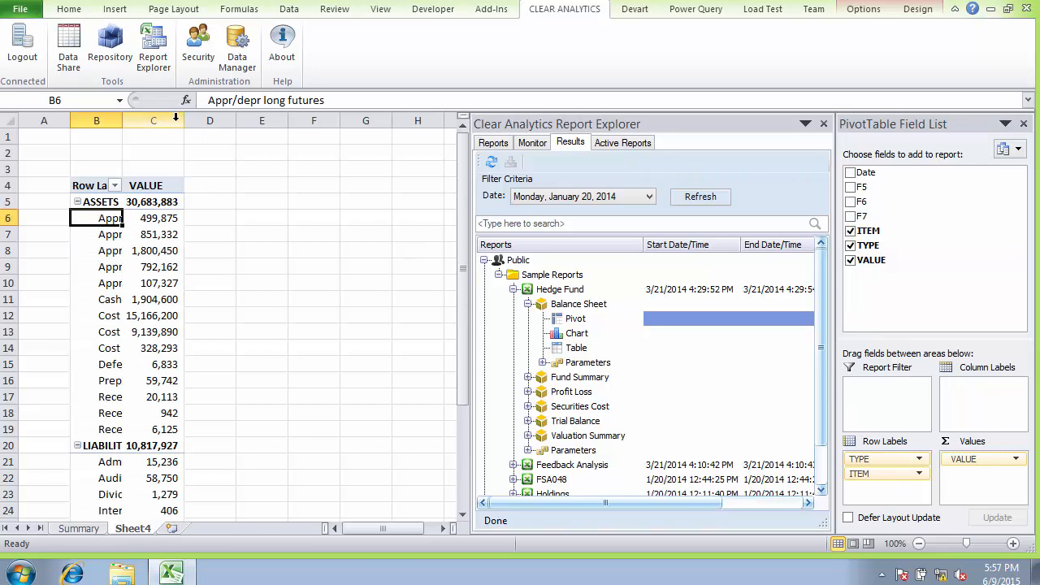
pyautogui.doubleClick(122, 120)
pyautogui.click(243, 265)
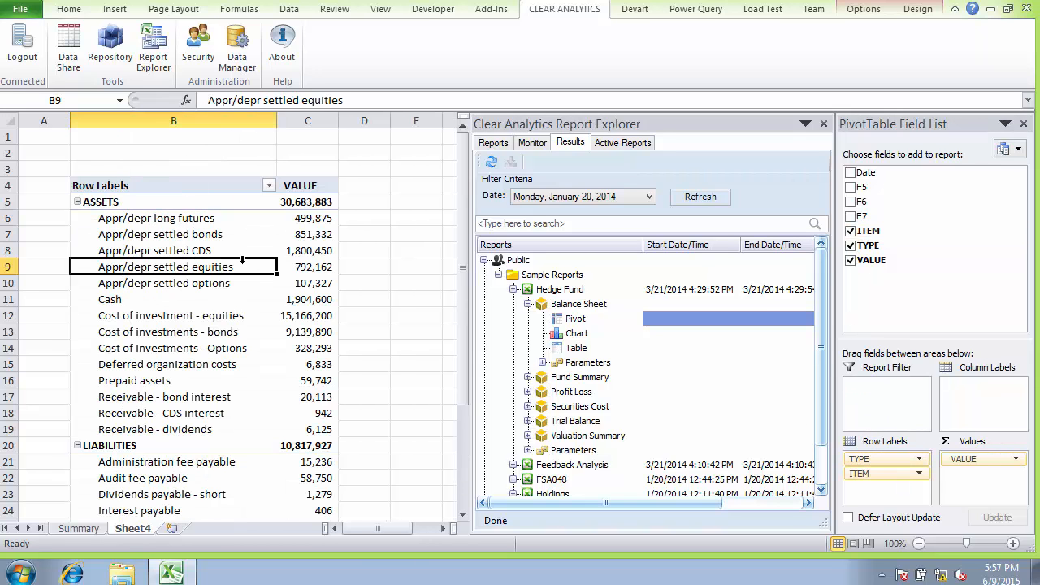
pyautogui.scroll(-6, 236, 268)
pyautogui.scroll(5, 227, 268)
pyautogui.scroll(1, 226, 266)
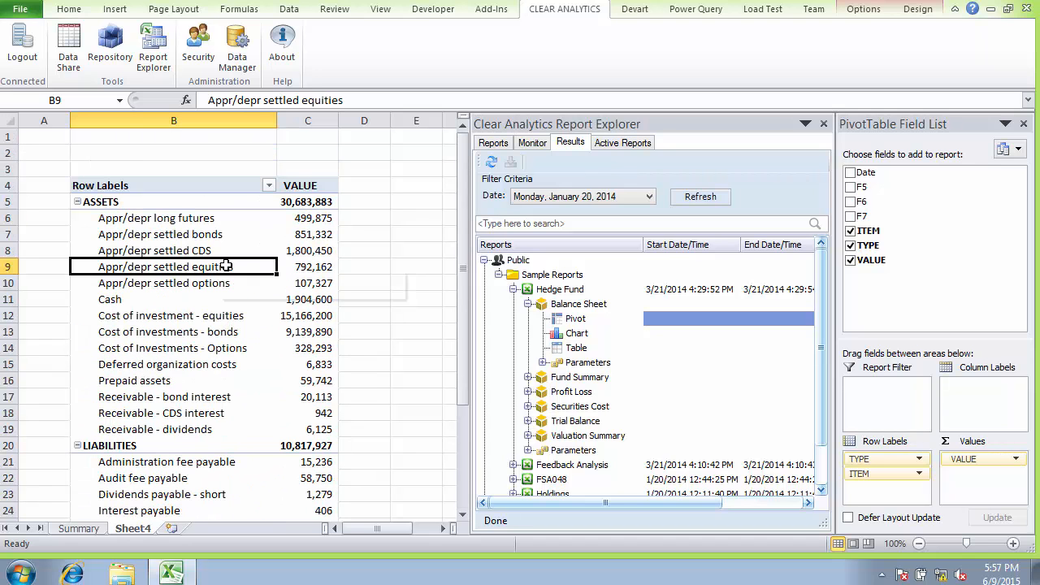
# - Insert the Balance Sheet chart at cell B4 of a new worksheet, with ITEM as the axis field and VALUE as values
pyautogui.click(171, 529)
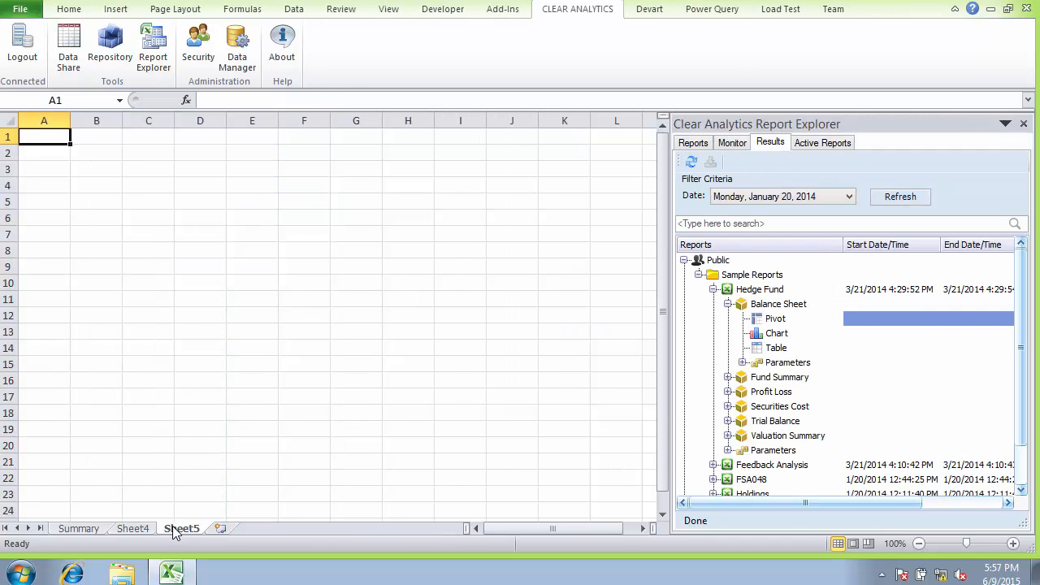
pyautogui.click(767, 334)
pyautogui.click(95, 188)
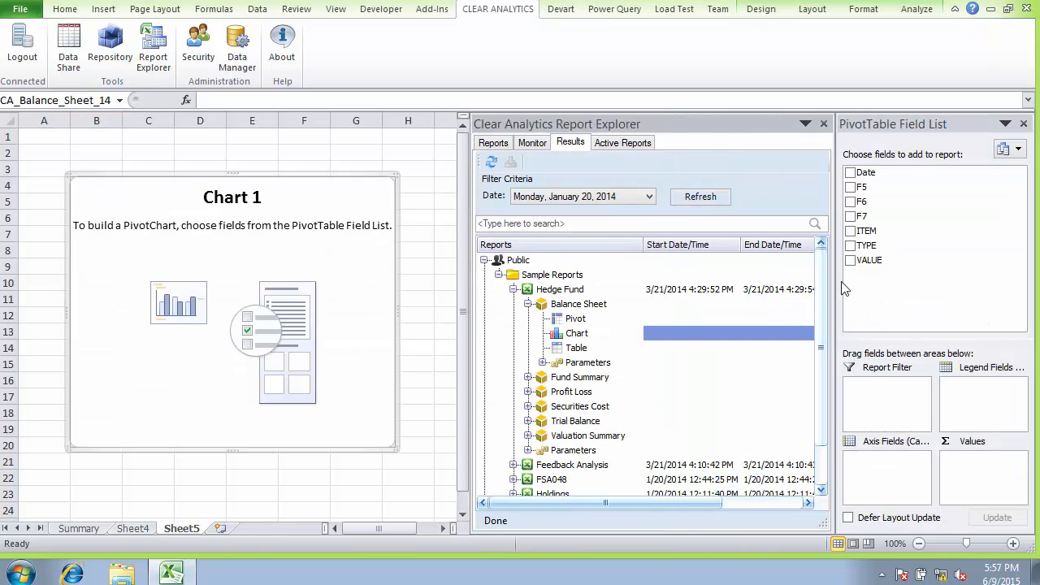
pyautogui.moveTo(866, 233); pyautogui.dragTo(886, 478)
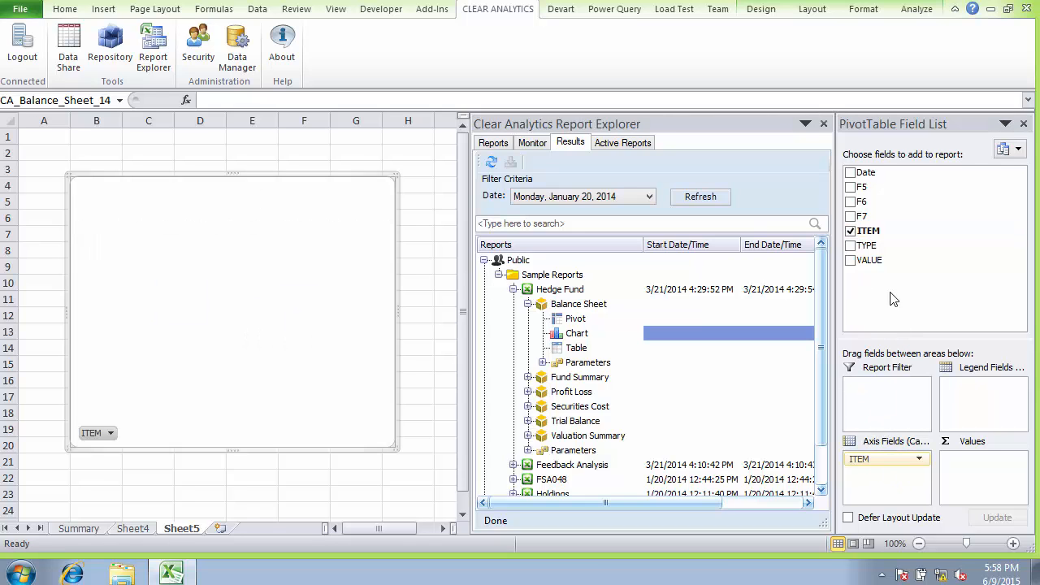
pyautogui.moveTo(879, 262); pyautogui.dragTo(981, 479)
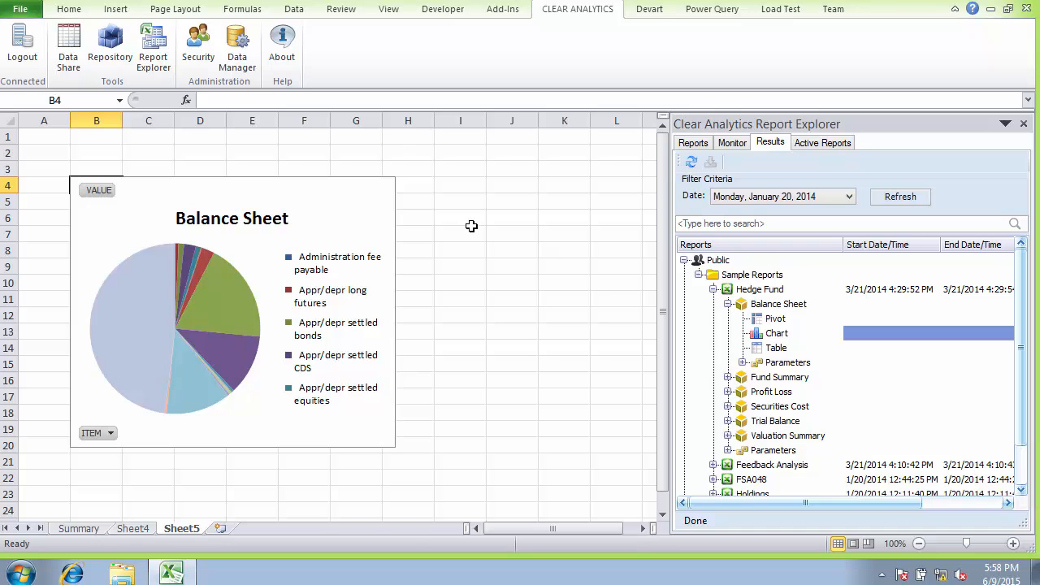
# - Change the Balance Sheet chart to 100% stacked column with TYPE instead of ITEM on the axis, and close the PivotTable Field List
pyautogui.click(387, 211)
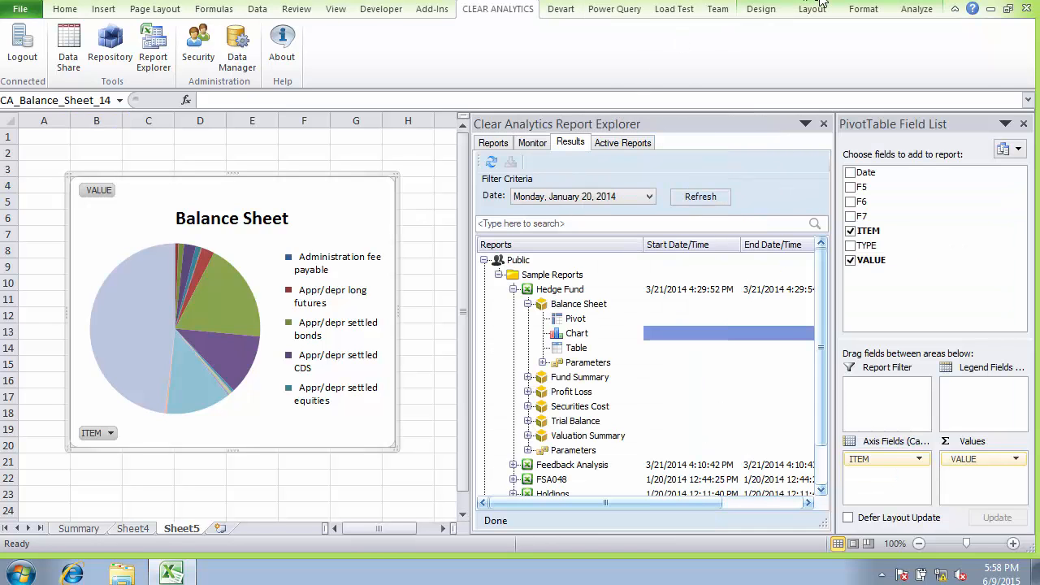
pyautogui.click(819, 0)
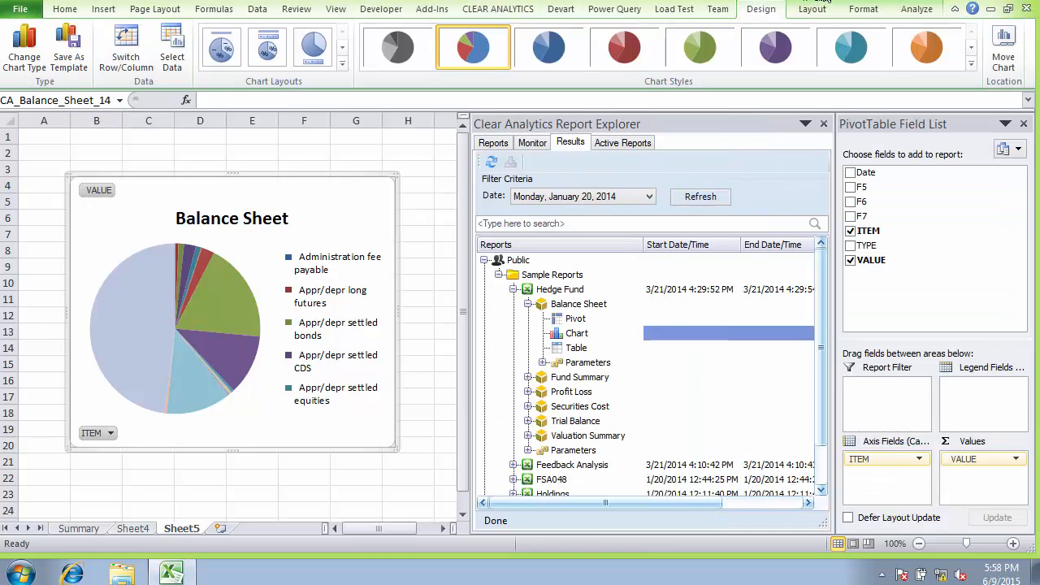
pyautogui.click(25, 47)
pyautogui.click(714, 246)
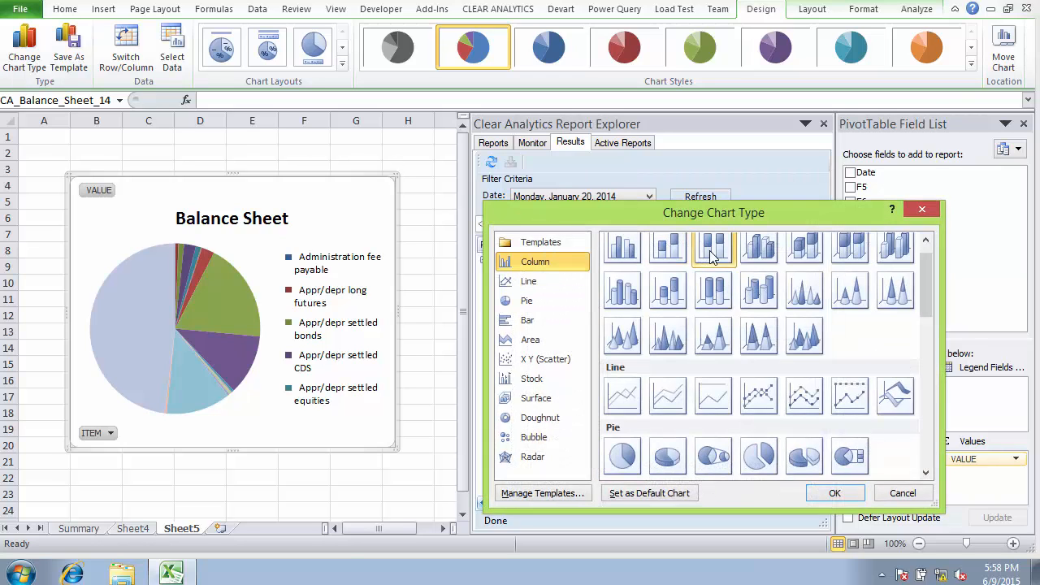
pyautogui.click(836, 494)
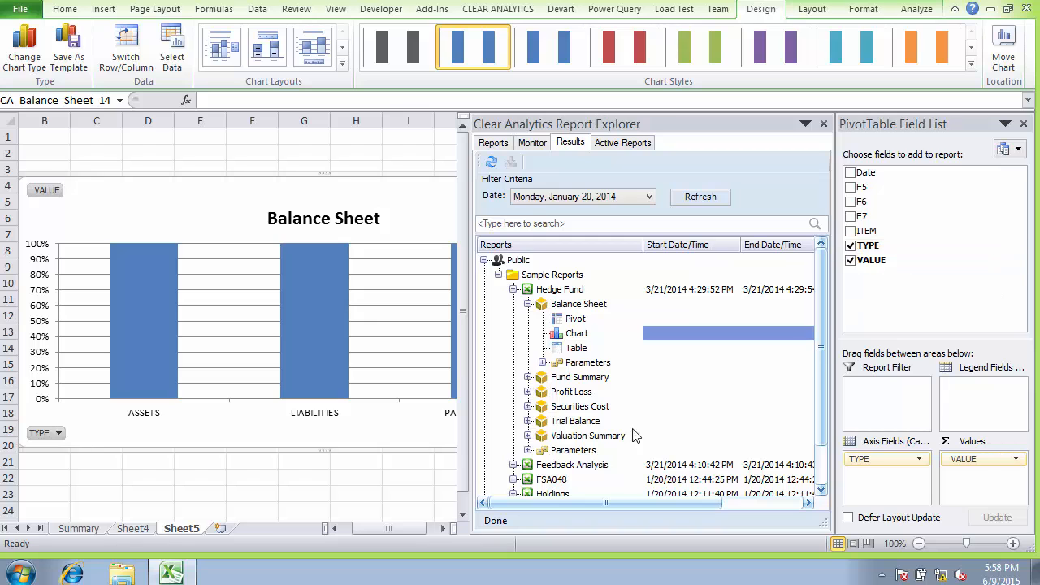
pyautogui.click(1023, 123)
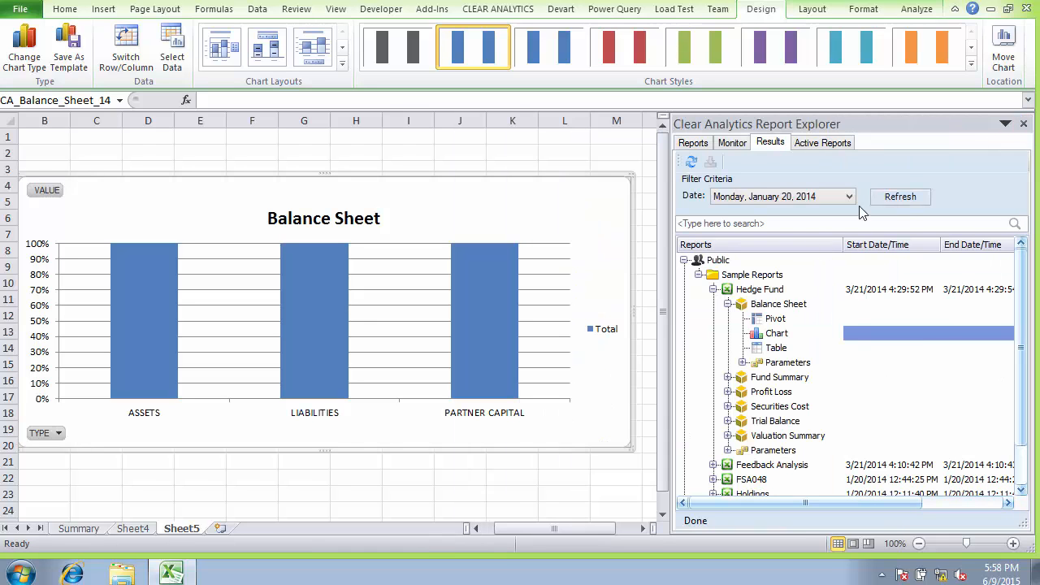
# - Collapse the Hedge Fund result and open the Feedback Analysis report from the results
pyautogui.click(728, 305)
pyautogui.click(713, 290)
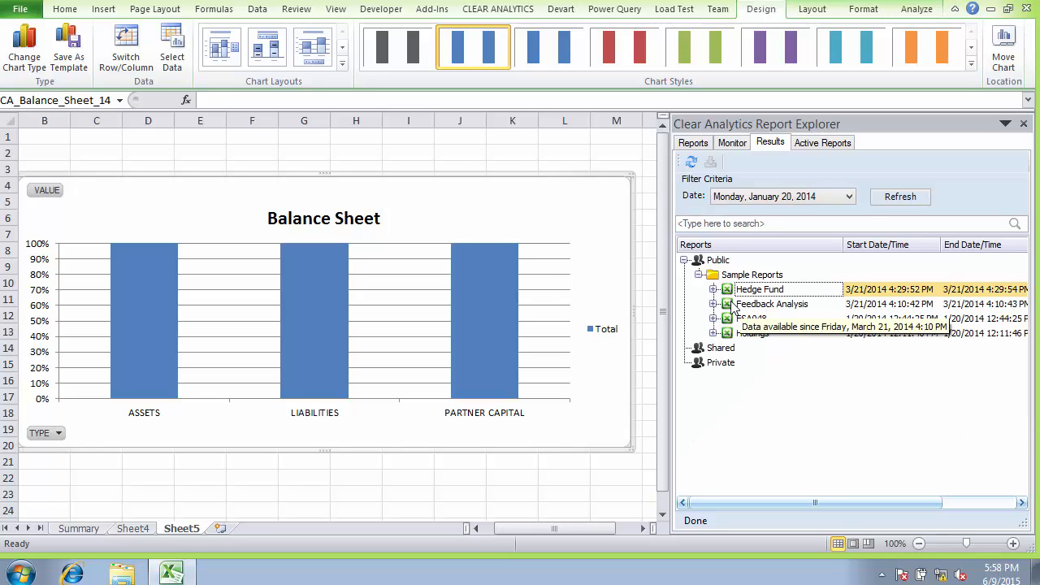
pyautogui.click(725, 307)
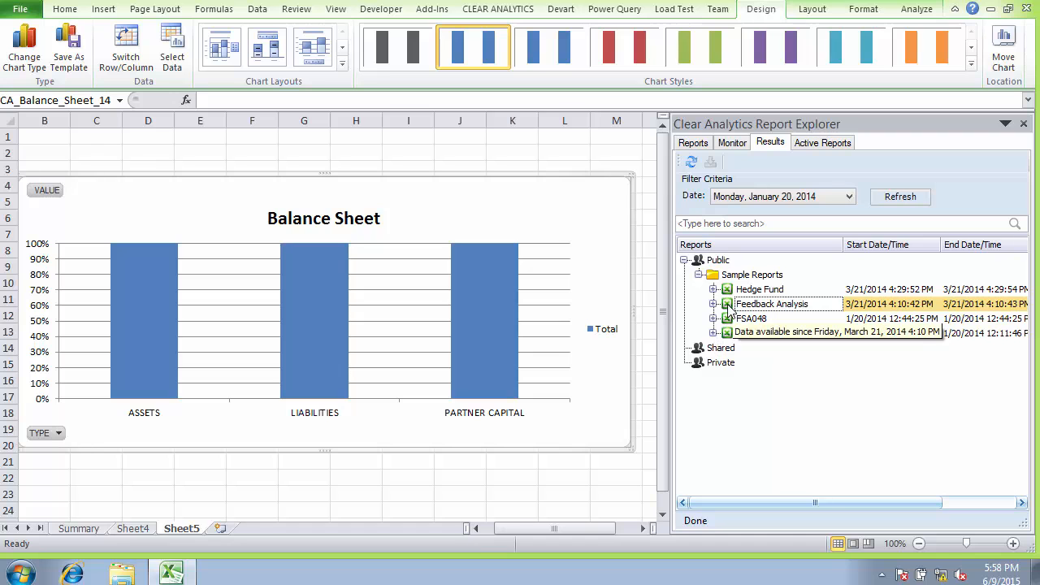
pyautogui.doubleClick(732, 307)
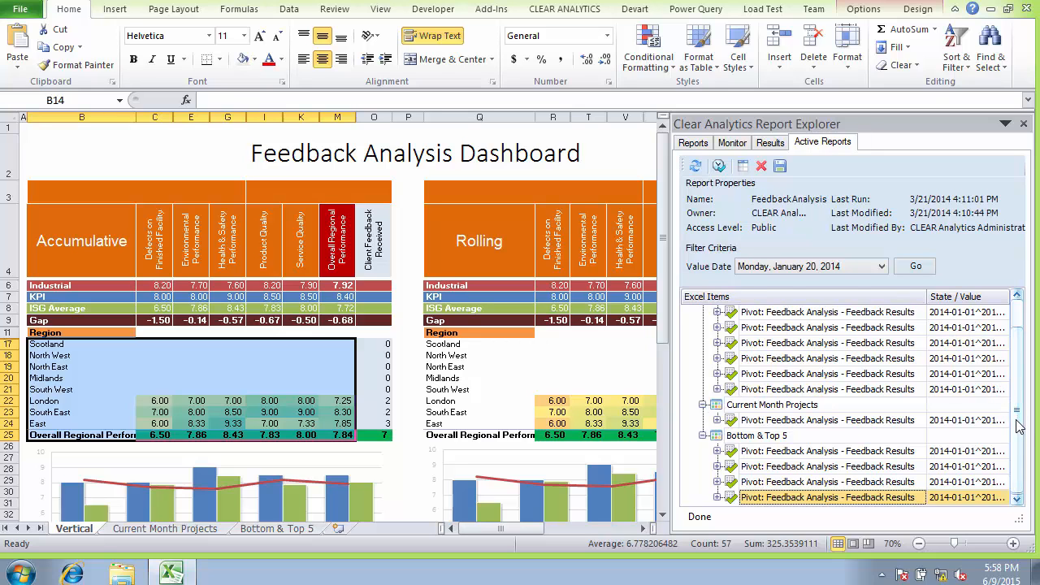
# - Go through the Feedback Results pivots of the Vertical worksheet to see where each one sits on the dashboard
pyautogui.scroll(1, 1018, 426)
pyautogui.click(761, 345)
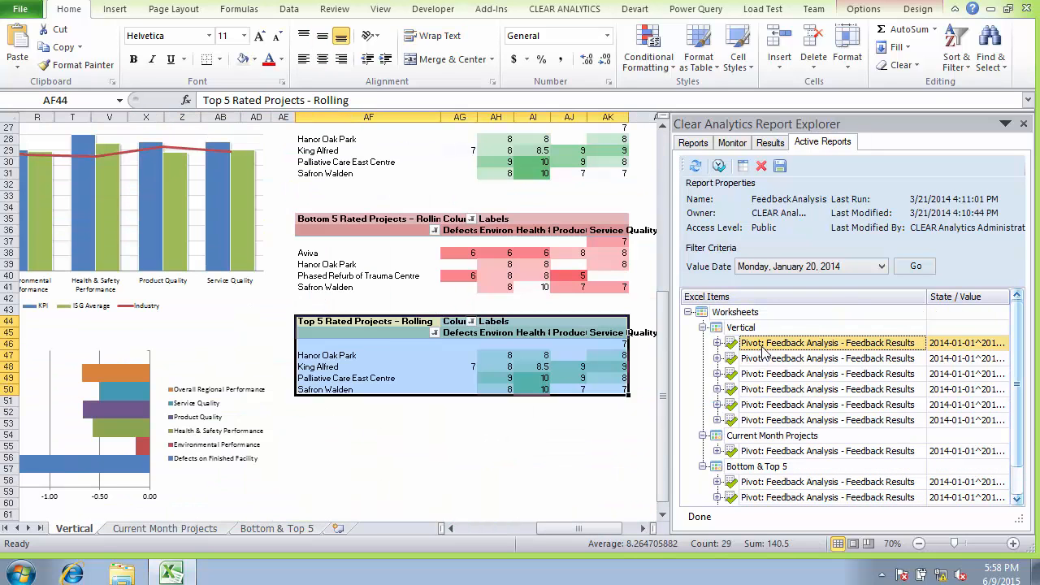
pyautogui.click(762, 361)
pyautogui.click(762, 376)
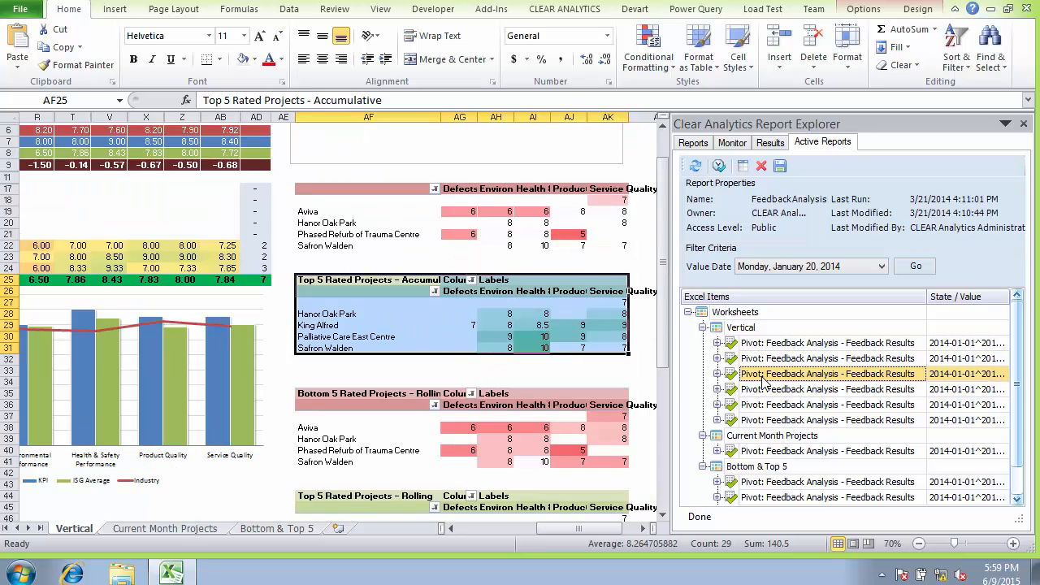
pyautogui.click(763, 390)
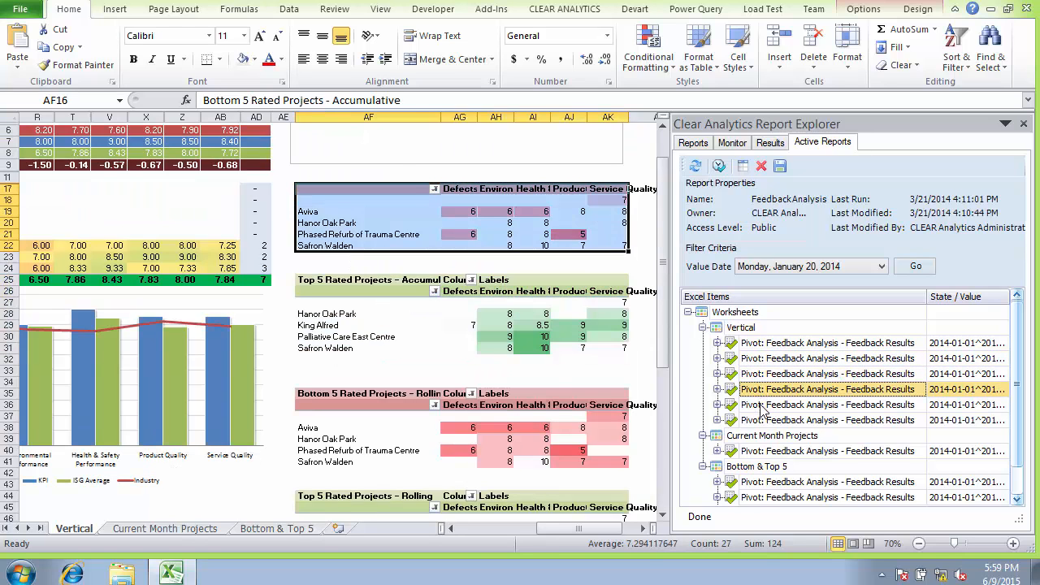
pyautogui.click(762, 405)
pyautogui.click(763, 420)
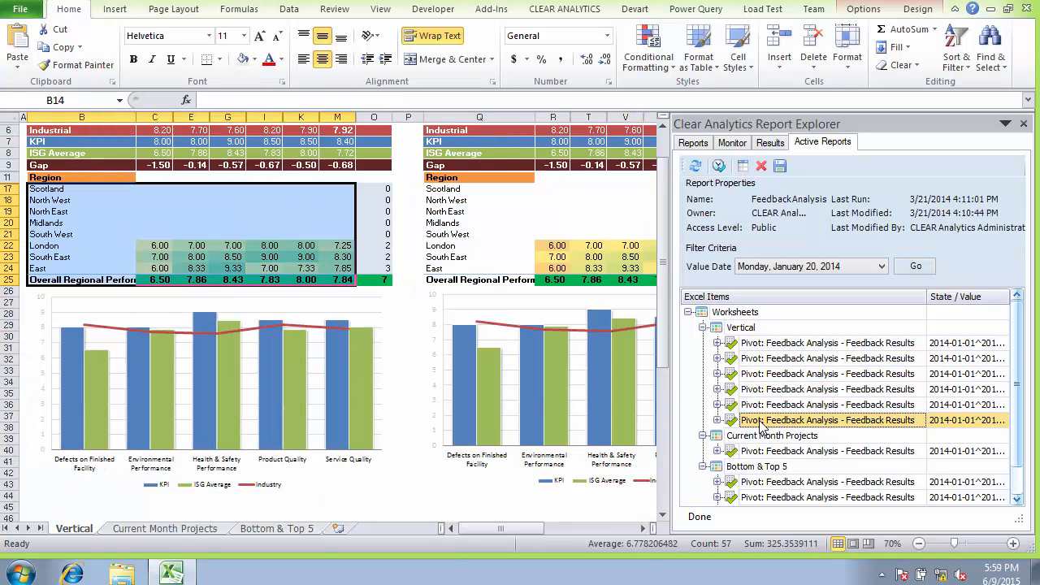
pyautogui.scroll(2, 203, 408)
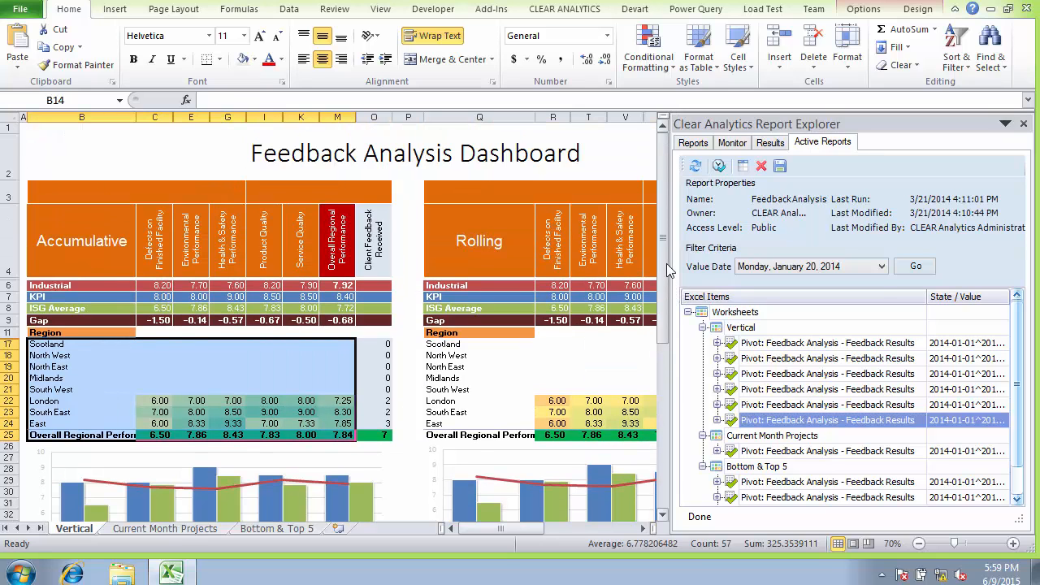
# - Expand the parameters of the last Vertical pivot and examine its Unit, Project and Date values
pyautogui.click(717, 420)
pyautogui.click(732, 437)
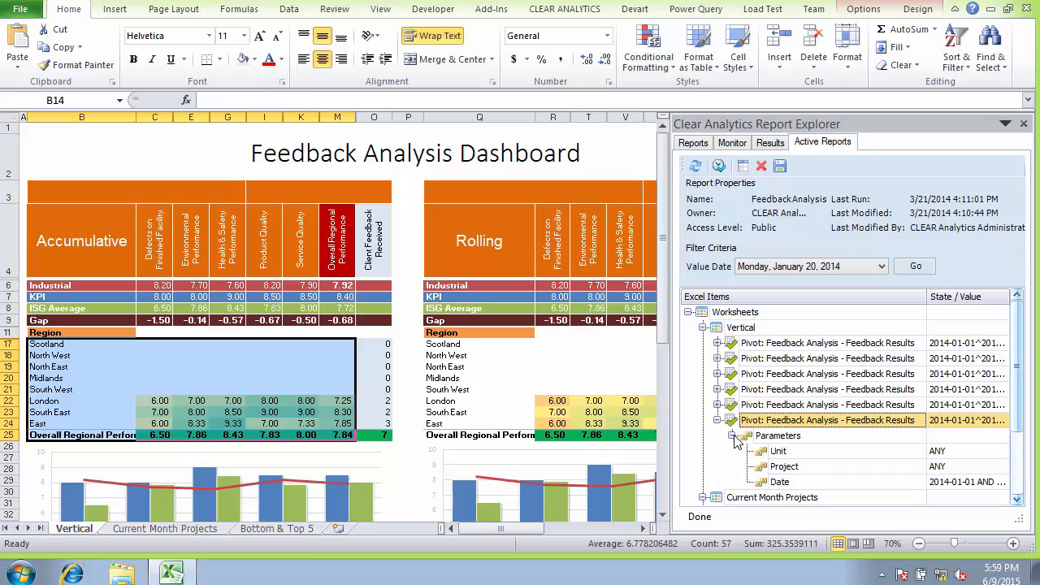
pyautogui.click(938, 464)
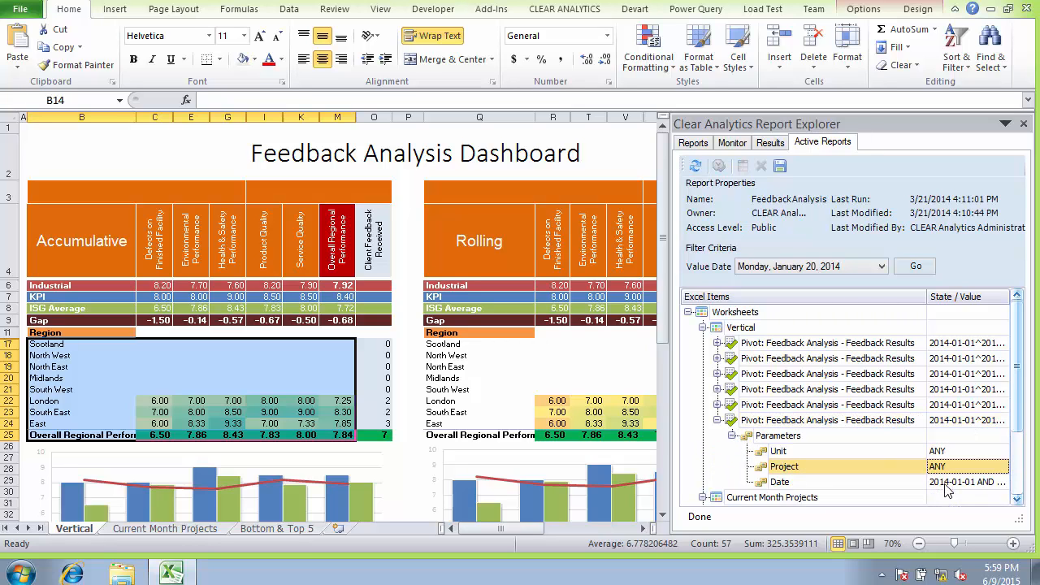
pyautogui.click(946, 484)
pyautogui.scroll(-1, 1016, 455)
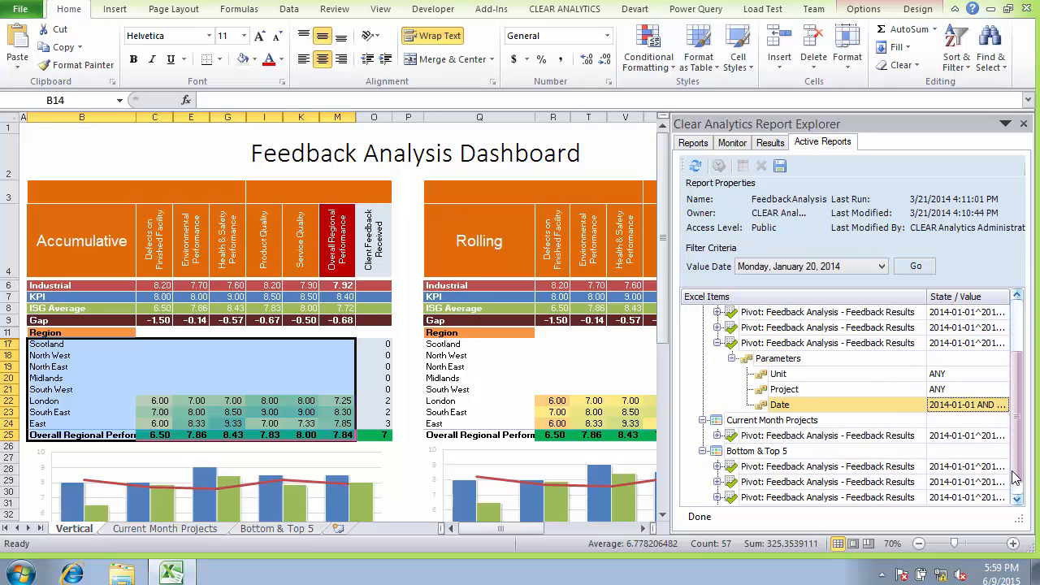
pyautogui.scroll(2, 1016, 463)
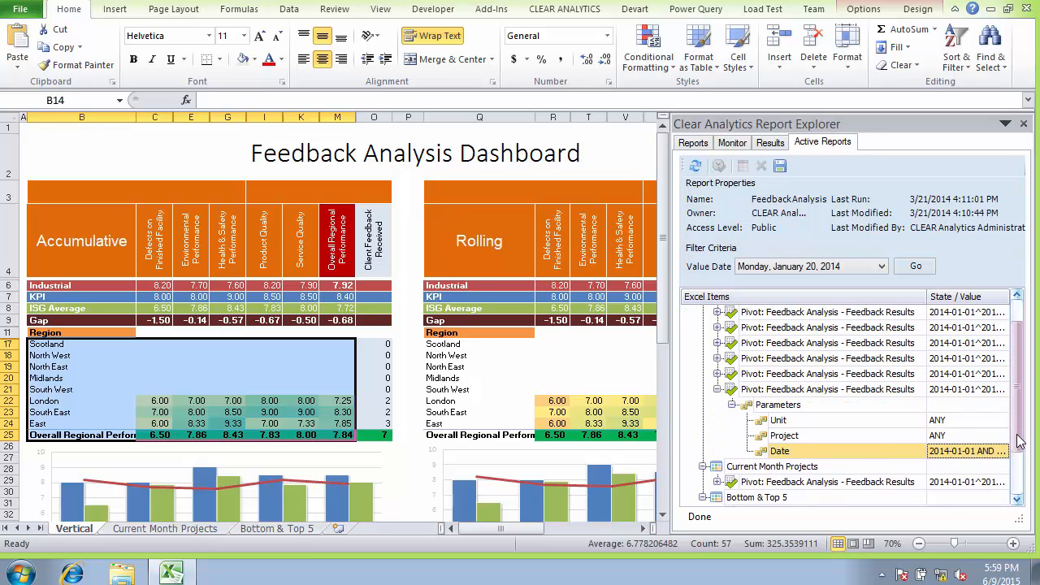
# - Set the Feedback Analysis report's value date to Tuesday, January 21, 2014 and refresh it
pyautogui.click(858, 269)
pyautogui.click(857, 284)
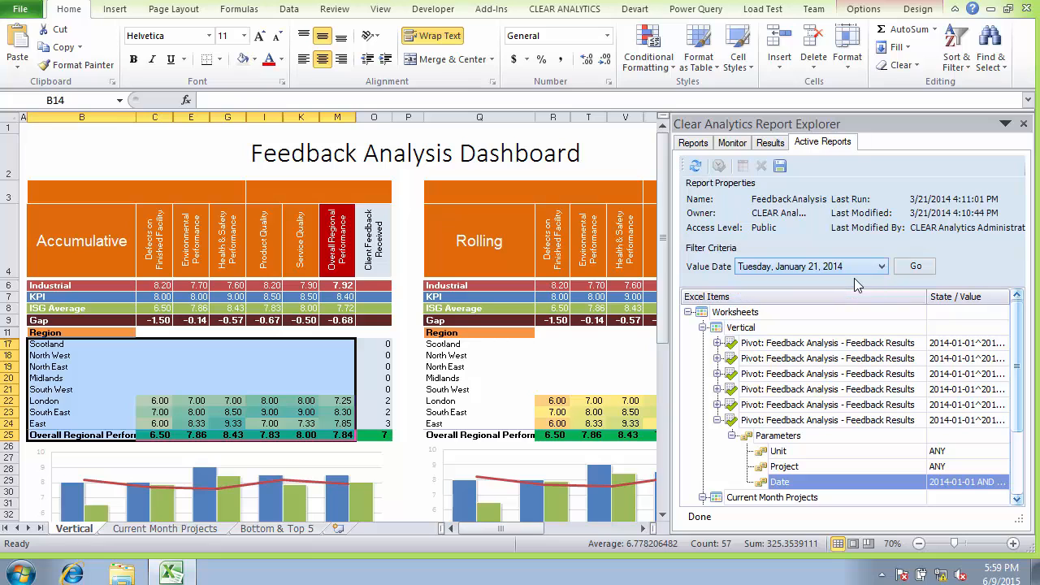
pyautogui.click(916, 268)
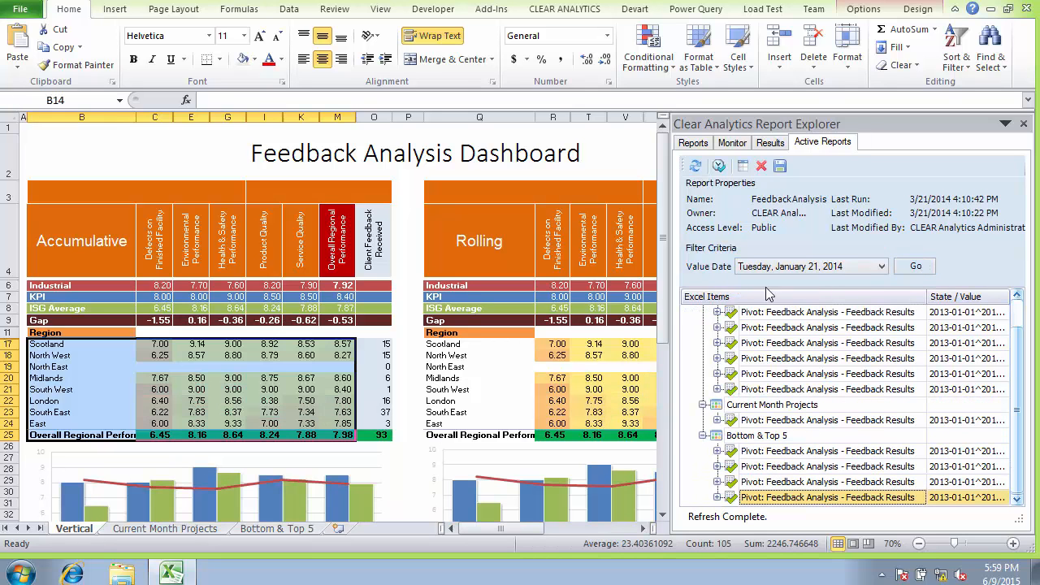
# - Review the refreshed figures on the Vertical, Current Month Projects and Bottom & Top 5 worksheets
pyautogui.moveTo(556, 344); pyautogui.dragTo(625, 389)
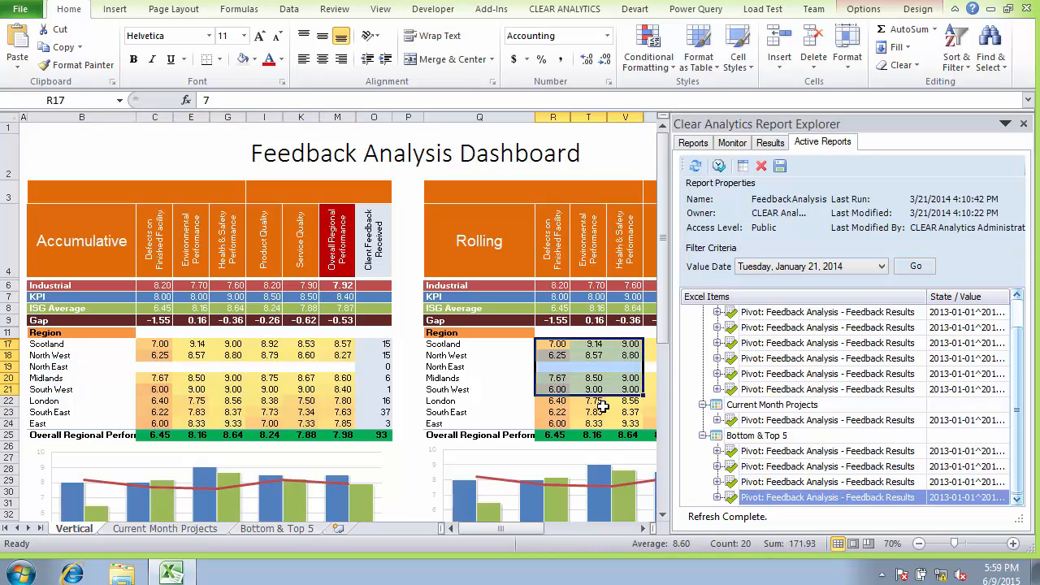
pyautogui.click(603, 405)
pyautogui.click(201, 530)
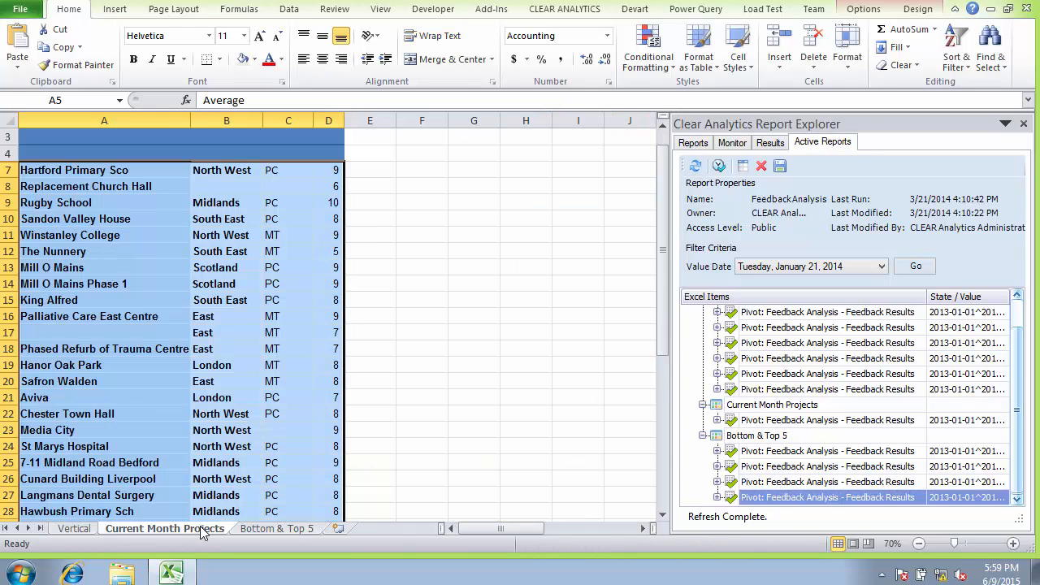
pyautogui.click(261, 529)
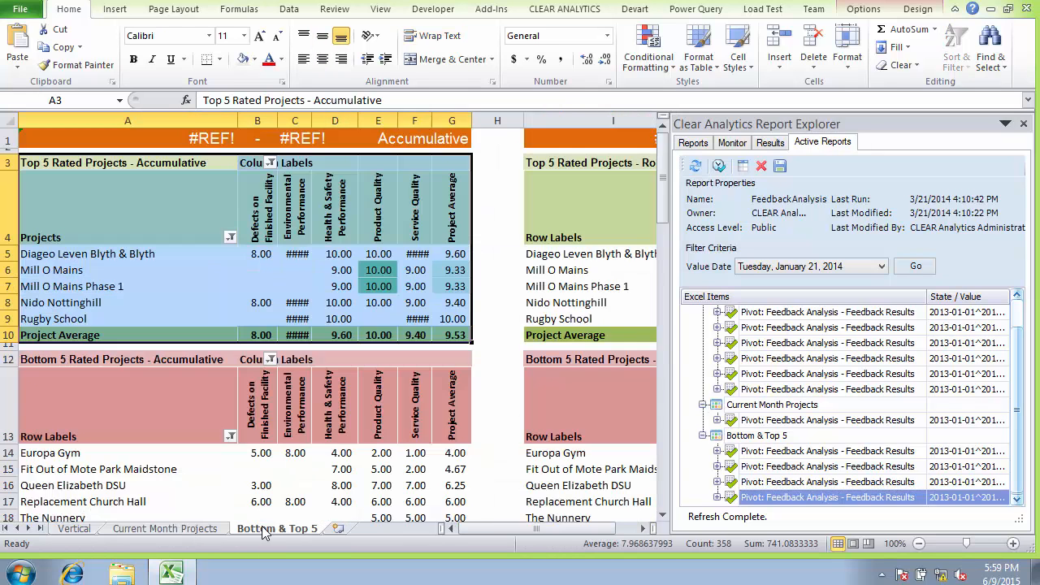
# - Add a new worksheet and insert the Feedback Results pivot from the Feedback Analysis result at cell B4
pyautogui.click(339, 529)
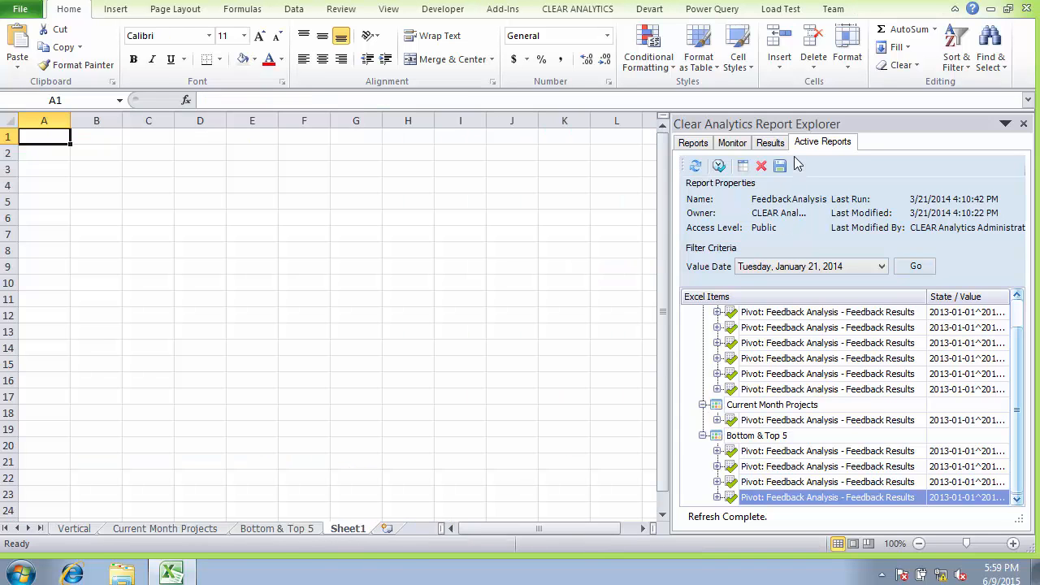
pyautogui.click(770, 143)
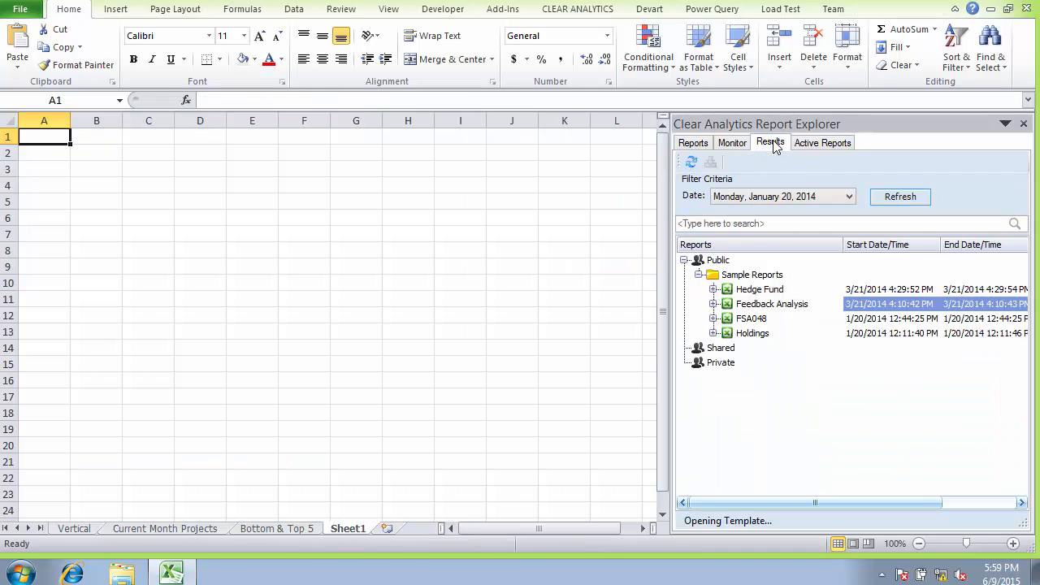
pyautogui.click(714, 304)
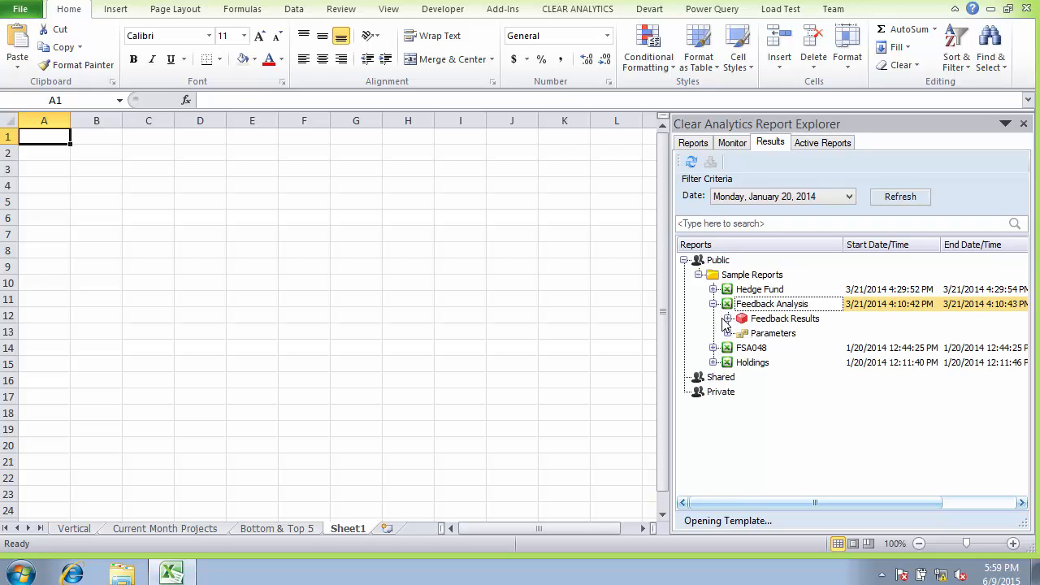
pyautogui.click(729, 319)
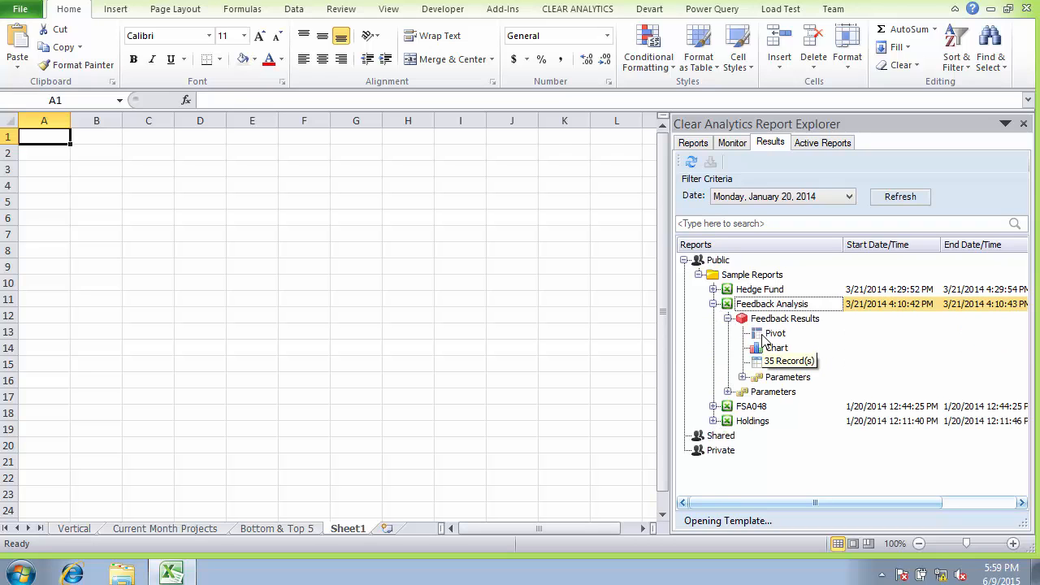
pyautogui.click(764, 334)
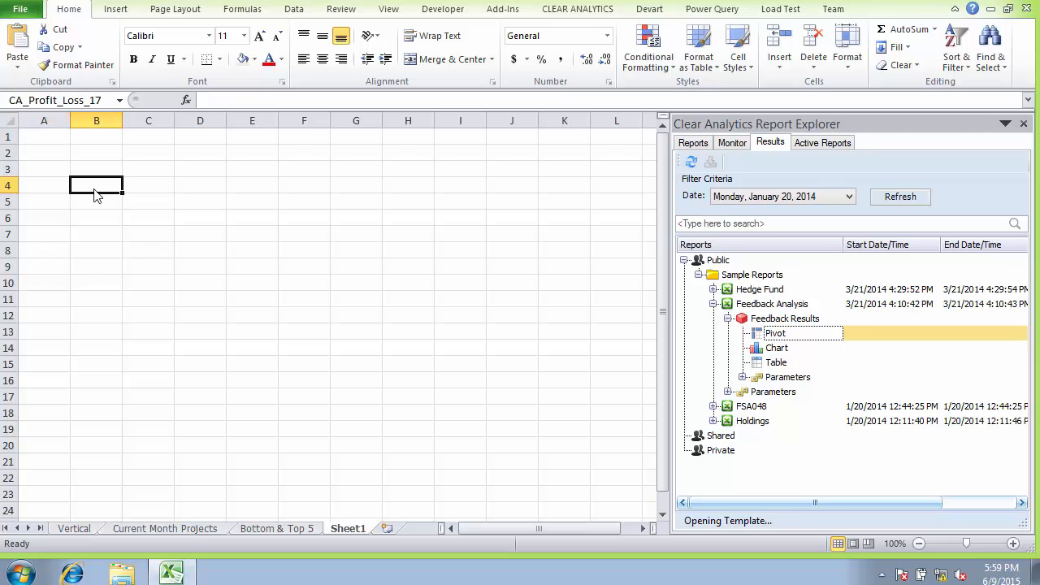
# - Show the PivotTable Field List and lay out the Feedback Results pivot with Unit as row labels and Satisf_Ratin as values
pyautogui.click(101, 244)
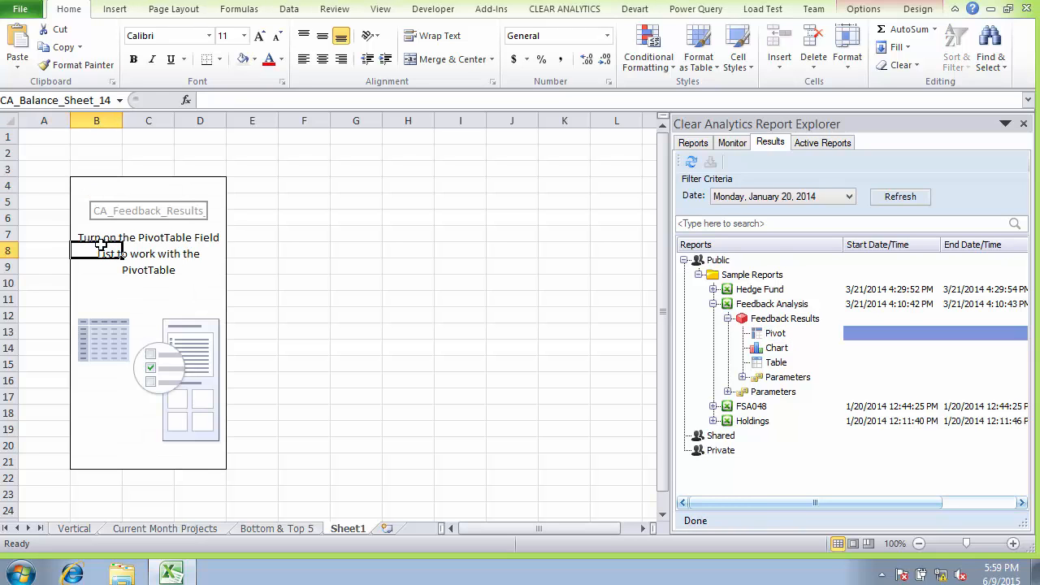
pyautogui.rightClick(122, 280)
pyautogui.click(58, 330)
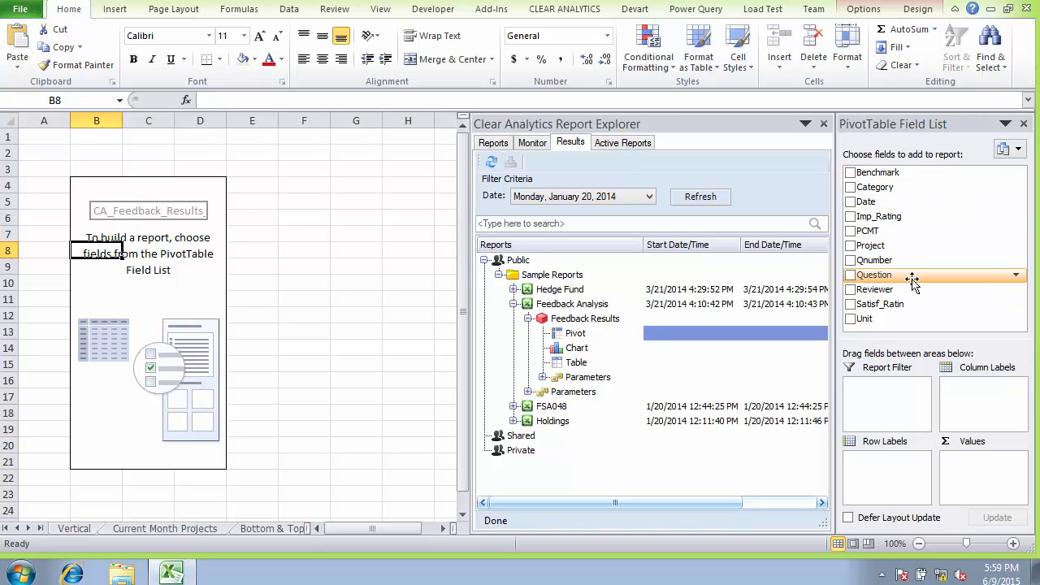
pyautogui.moveTo(908, 304); pyautogui.dragTo(971, 475)
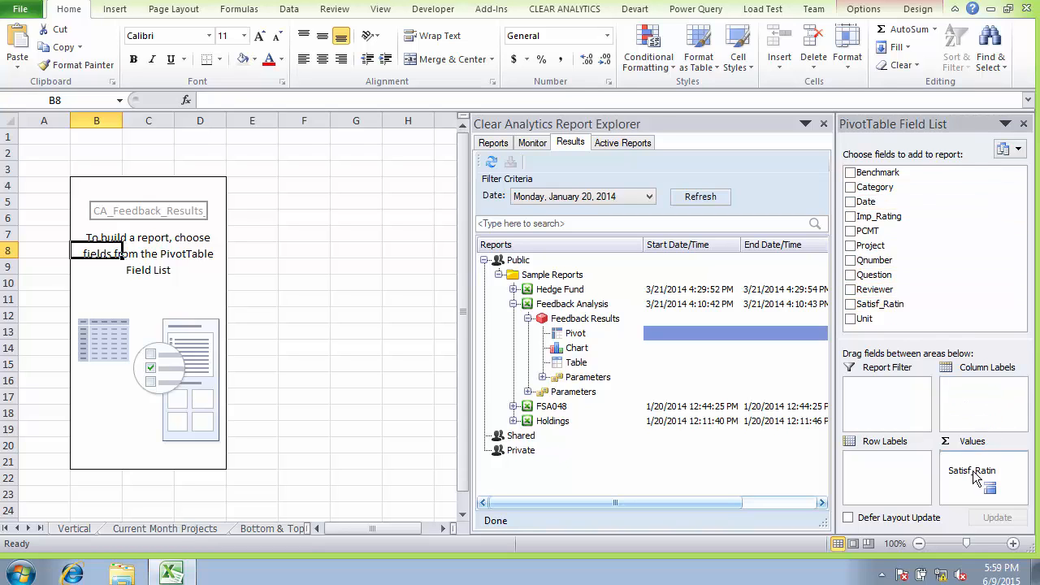
pyautogui.moveTo(876, 321); pyautogui.dragTo(889, 470)
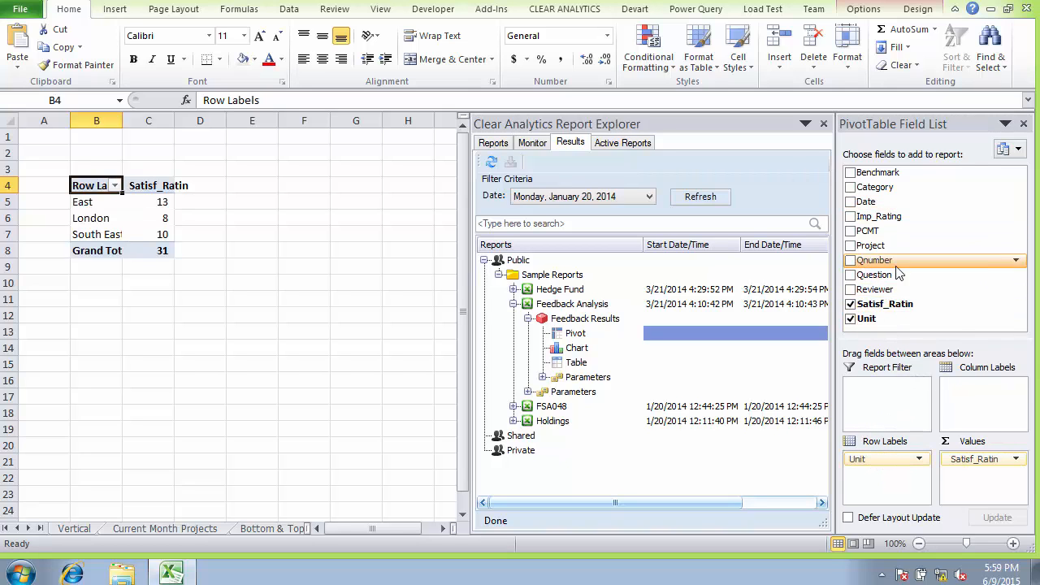
# - Add Project to the pivot's row labels beneath Unit and auto-fit the widths of columns B and C
pyautogui.moveTo(894, 245); pyautogui.dragTo(904, 481)
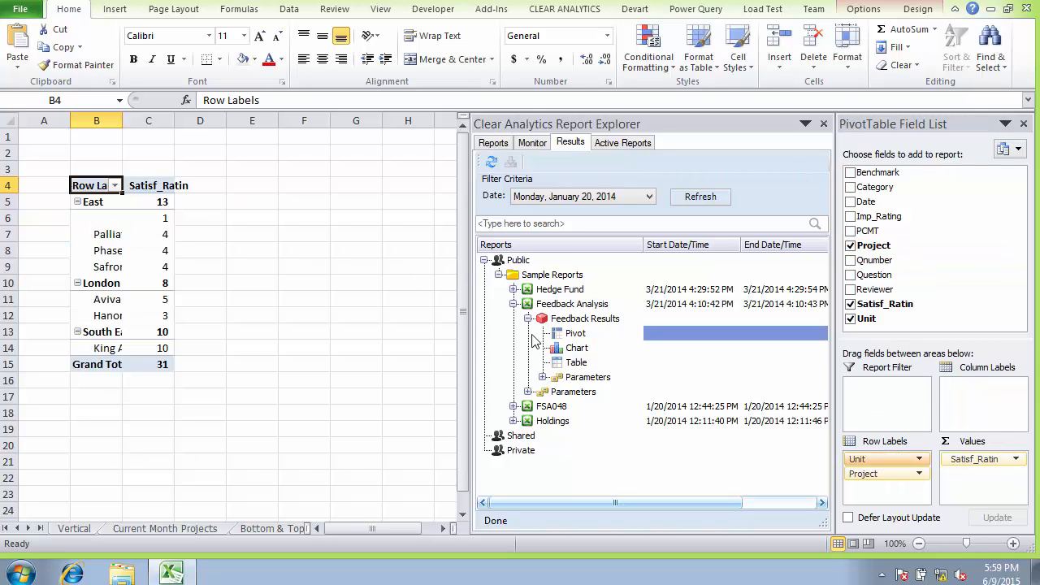
pyautogui.doubleClick(121, 120)
pyautogui.doubleClick(316, 120)
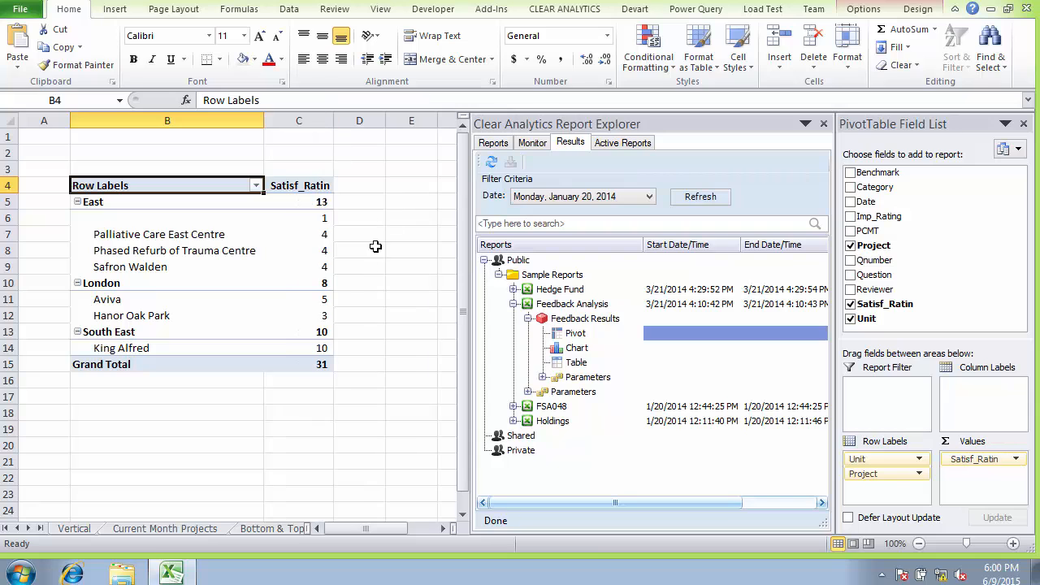
pyautogui.click(198, 256)
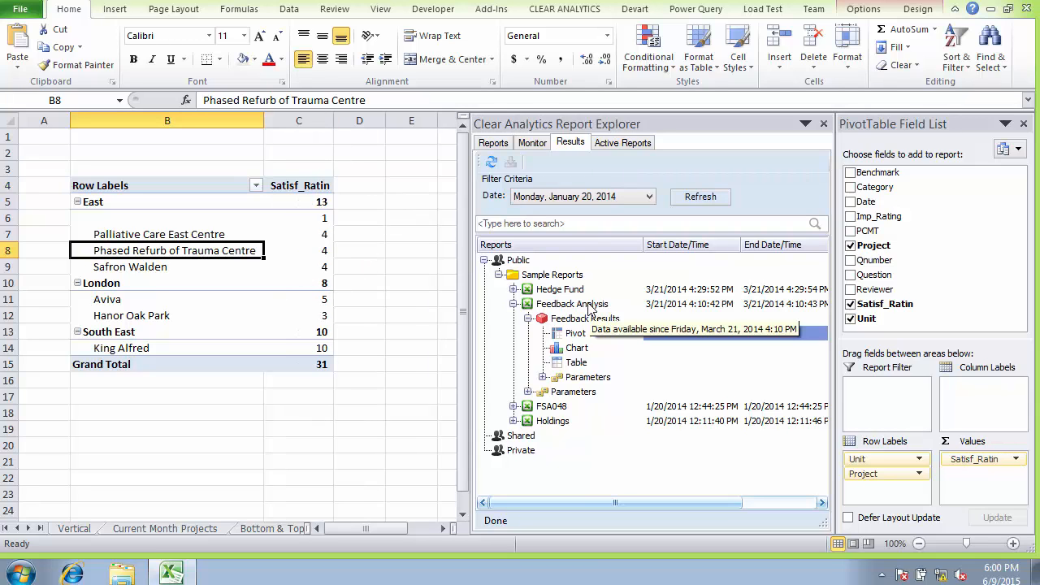
# - Set the results date to Tuesday, January 21, 2014, refresh, and look over the updated Unit and Project pivot
pyautogui.click(606, 198)
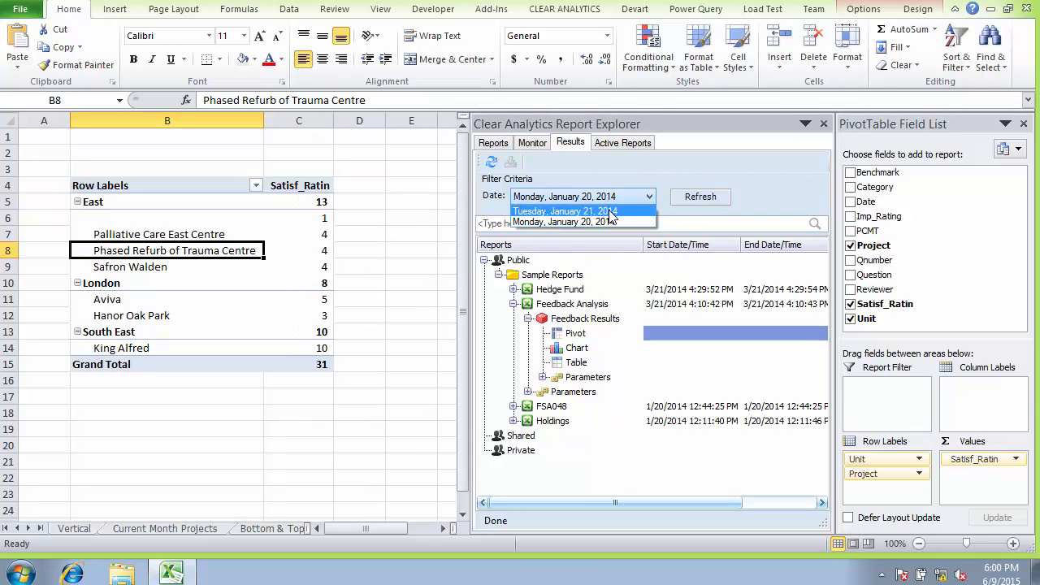
pyautogui.click(611, 212)
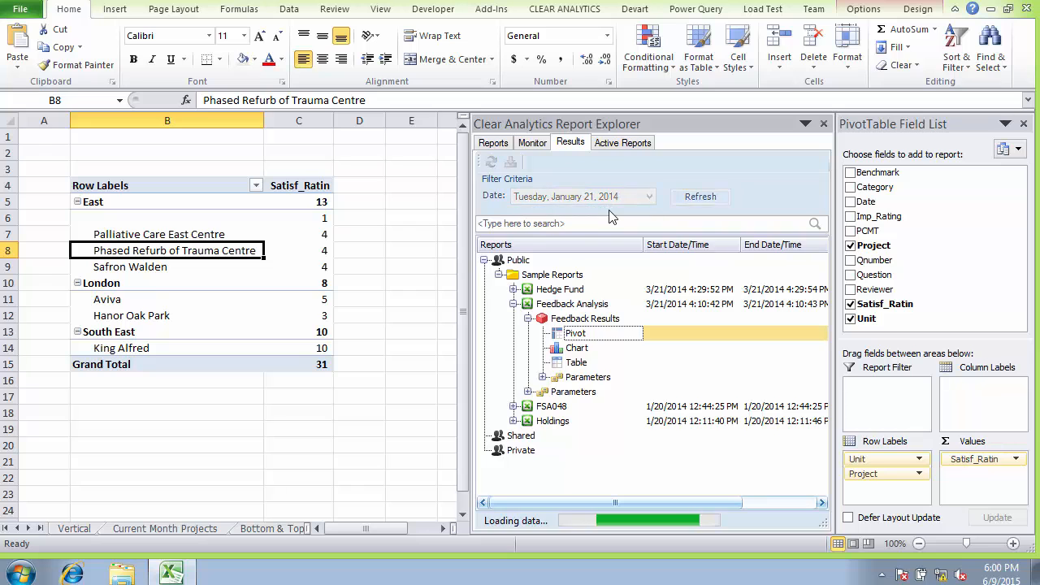
pyautogui.click(690, 197)
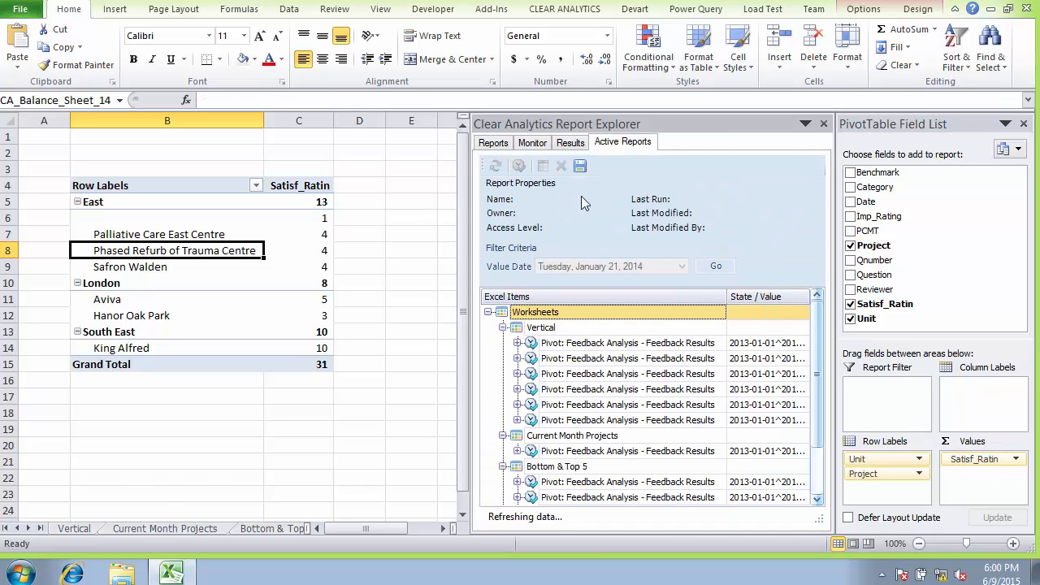
pyautogui.click(163, 235)
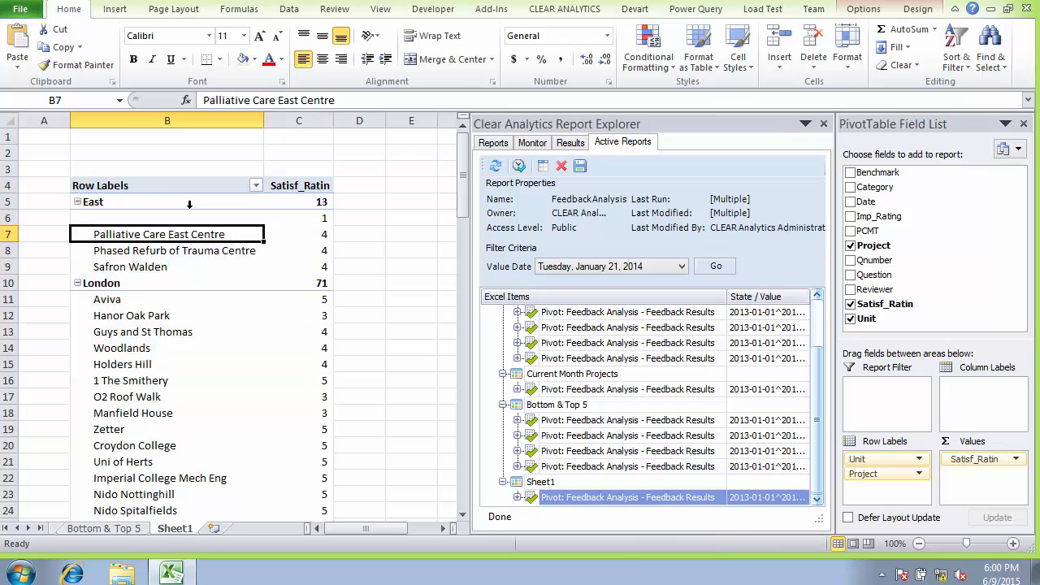
pyautogui.moveTo(463, 207); pyautogui.dragTo(480, 172)
# - Examine the result datasets stored under the Feedback Analysis and Hedge Fund sample reports
pyautogui.click(573, 145)
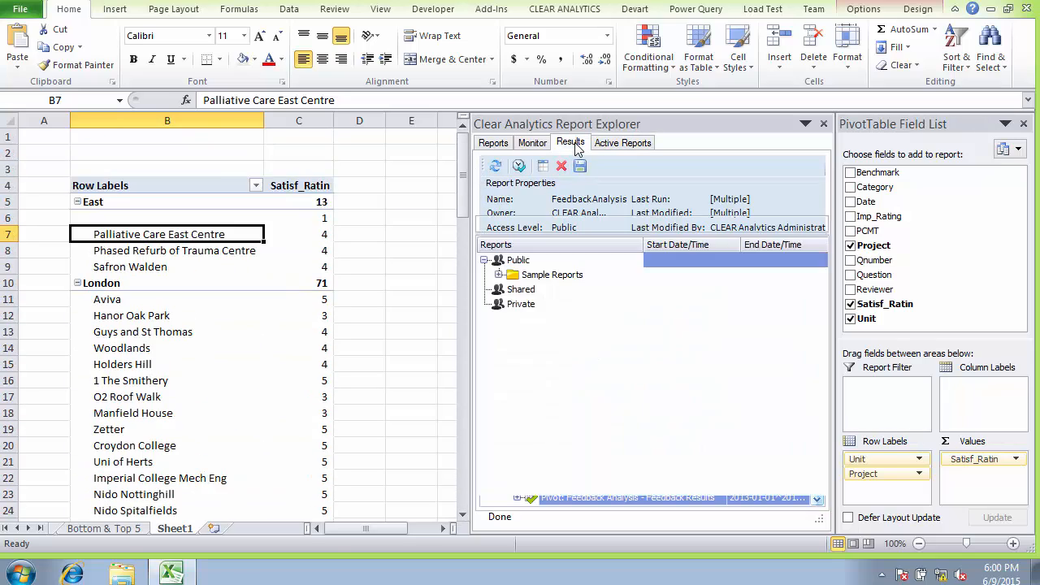
pyautogui.click(499, 275)
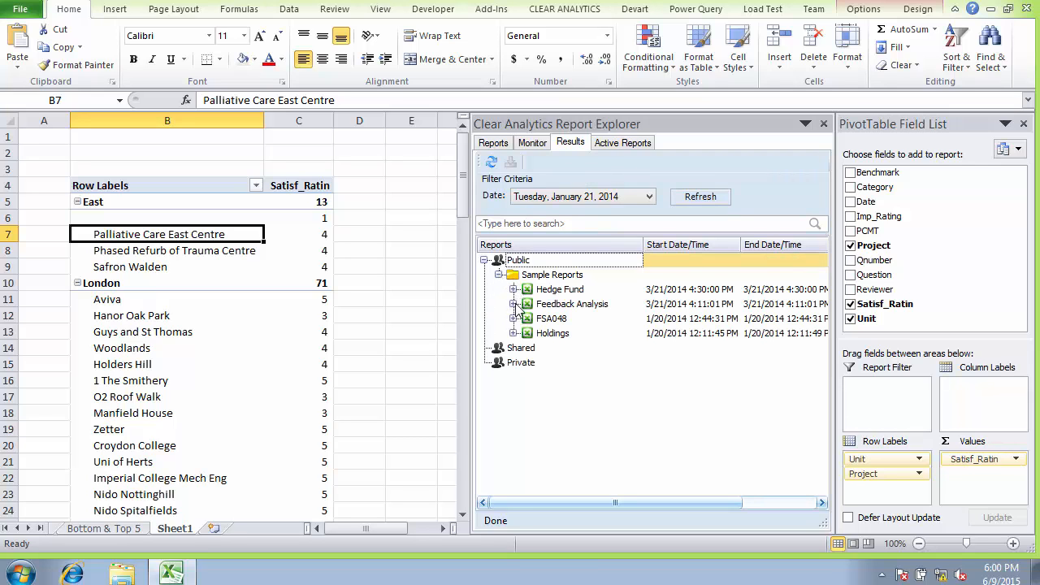
pyautogui.click(514, 304)
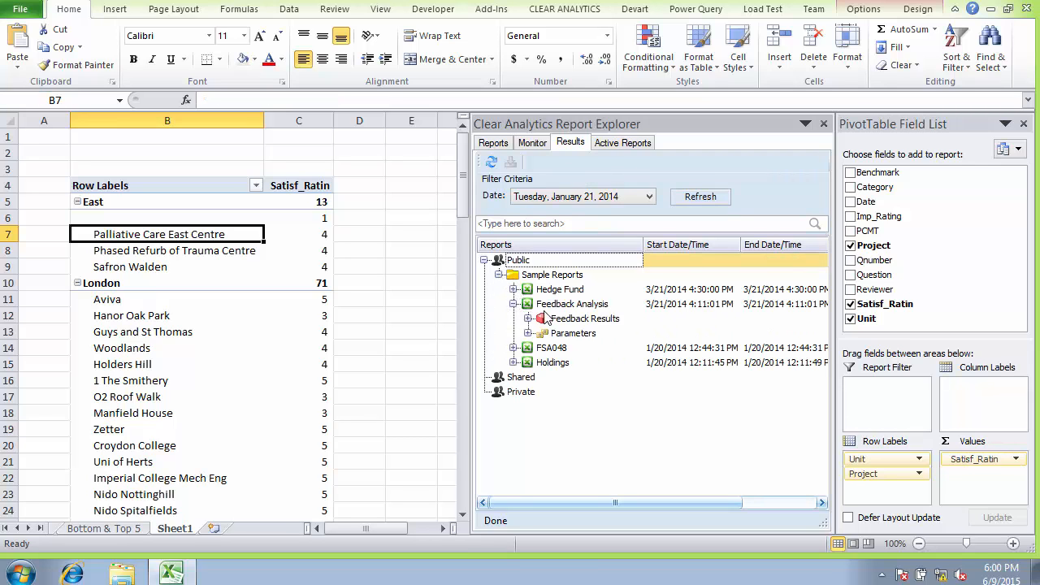
pyautogui.click(543, 318)
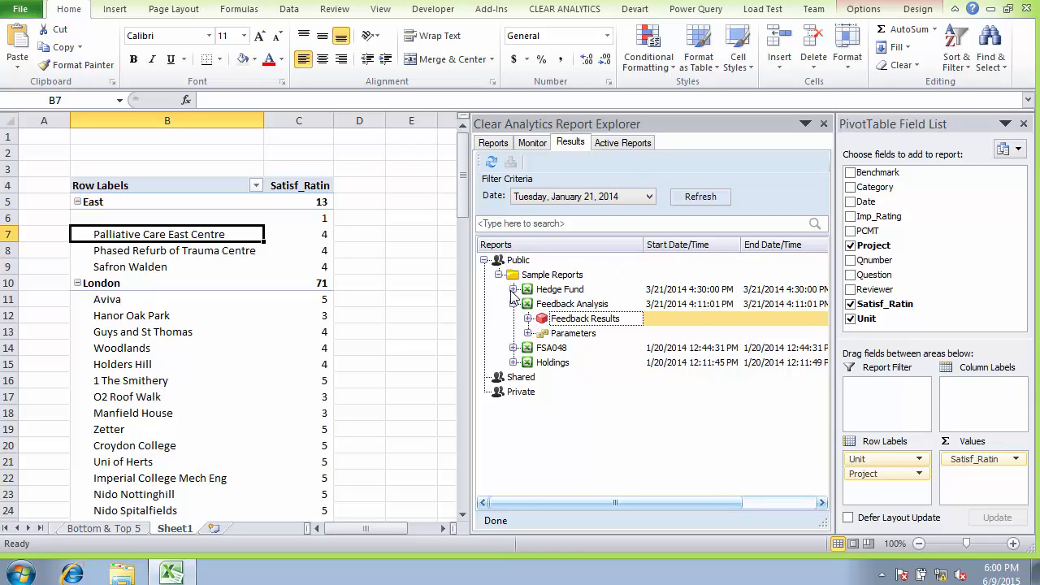
pyautogui.click(513, 289)
pyautogui.click(543, 308)
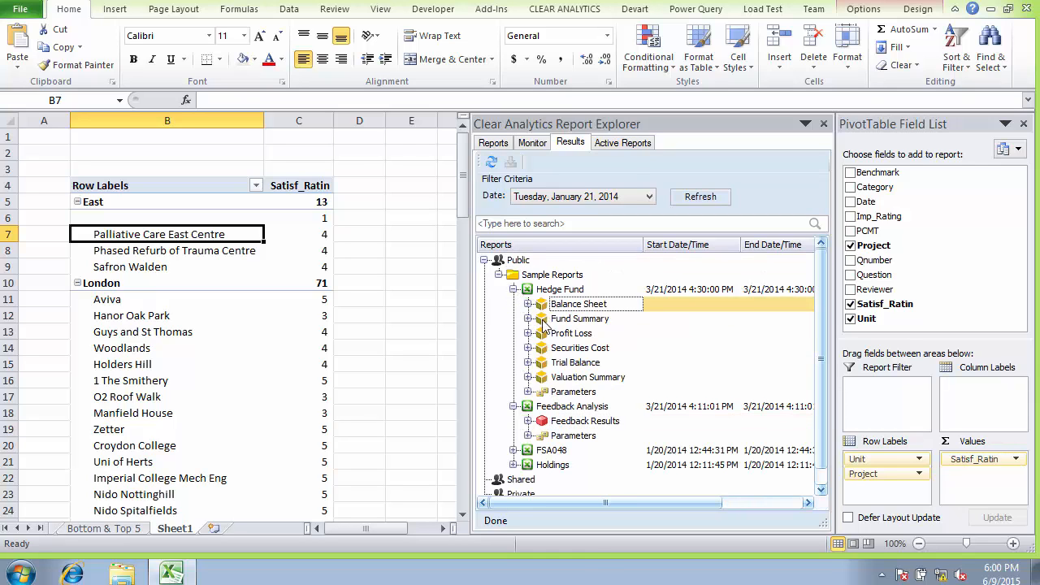
pyautogui.click(542, 320)
pyautogui.click(548, 334)
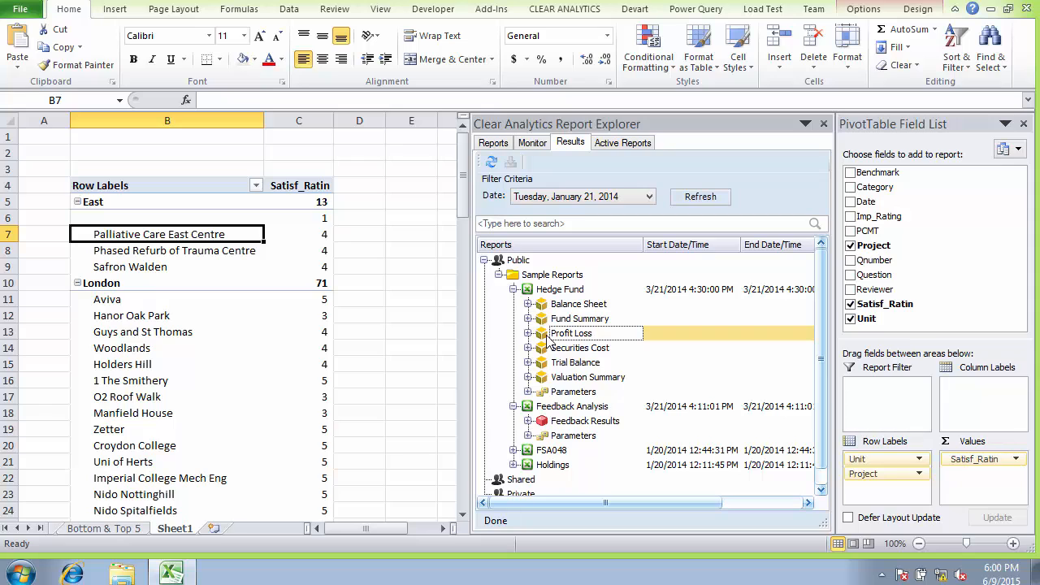
pyautogui.click(545, 424)
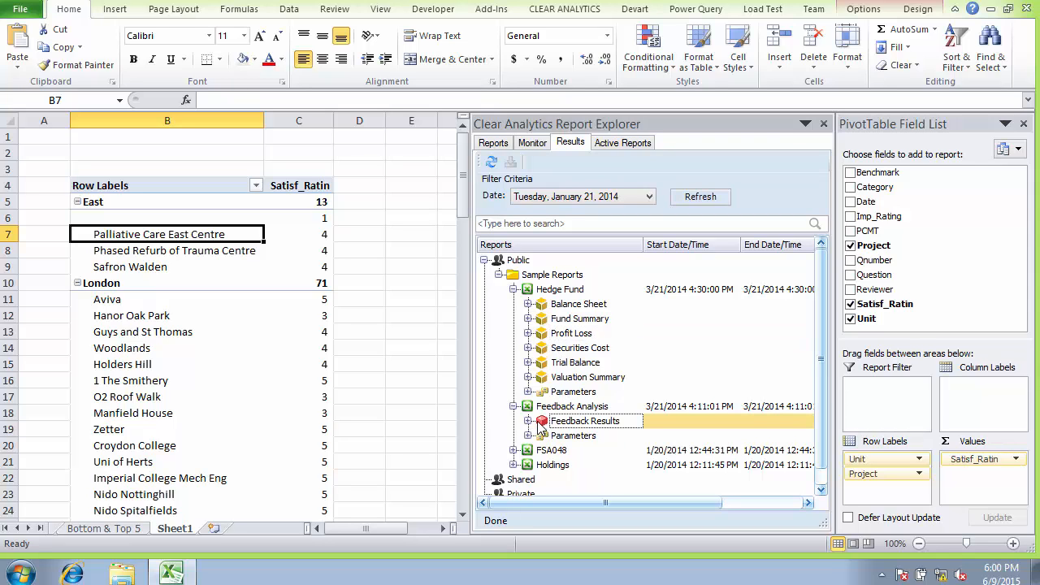
pyautogui.click(567, 11)
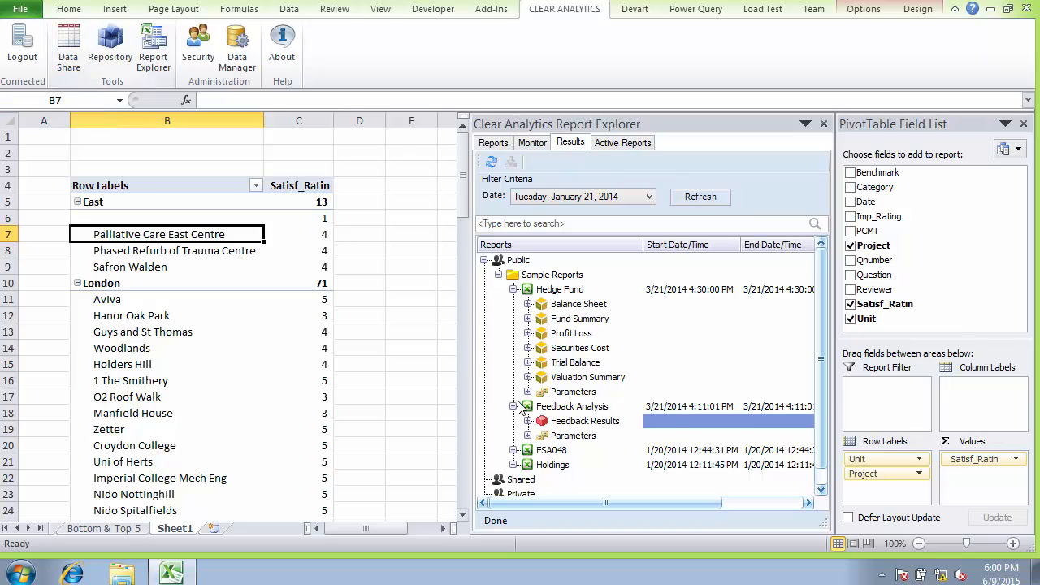
pyautogui.moveTo(545, 425)
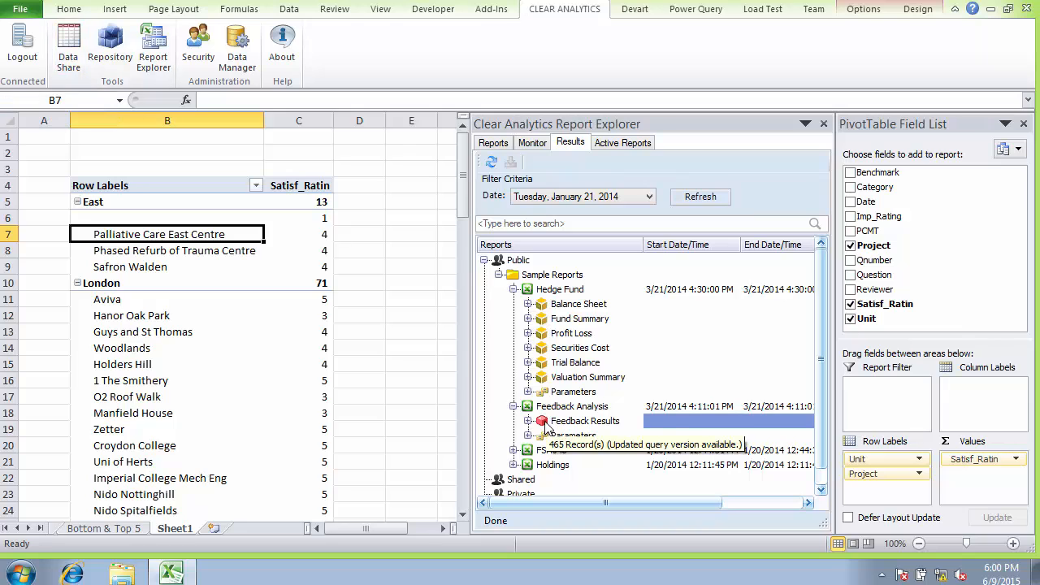
# - Open the FSA048 sample report, reduce the sheet zoom to 85%, and look through its Daily Flows lines
pyautogui.click(514, 289)
pyautogui.click(513, 304)
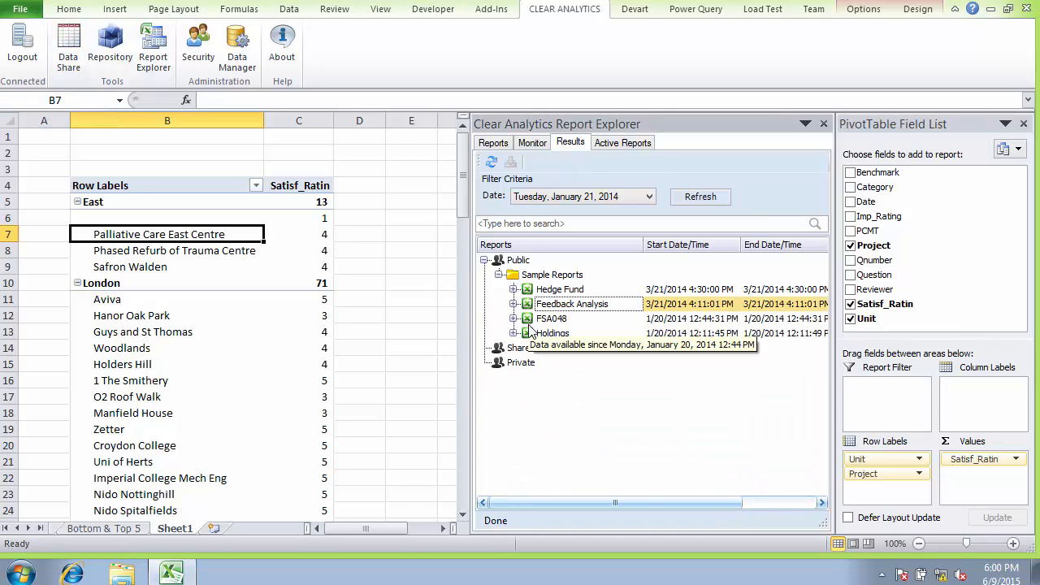
pyautogui.doubleClick(528, 320)
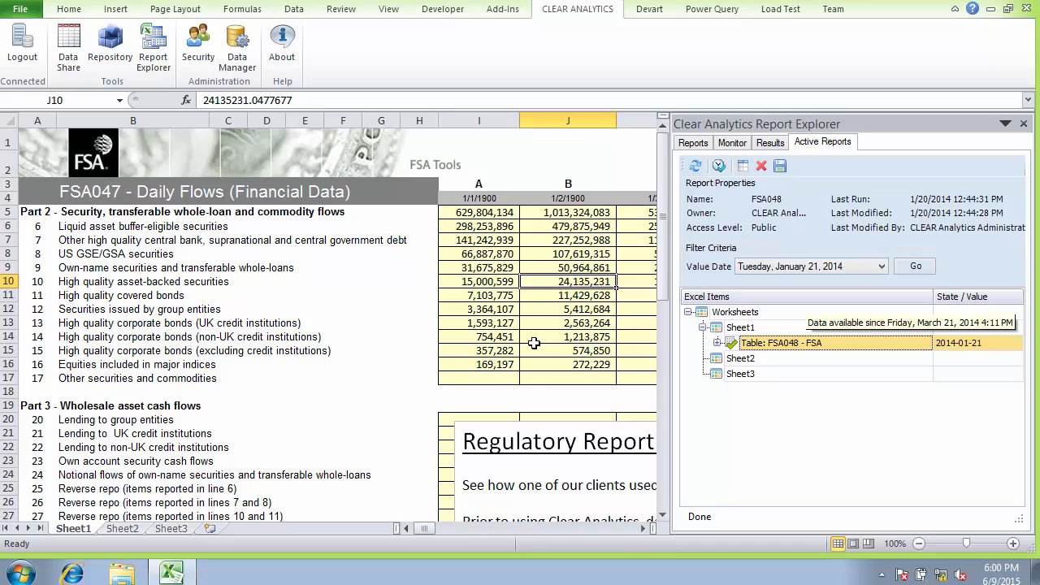
pyautogui.click(505, 281)
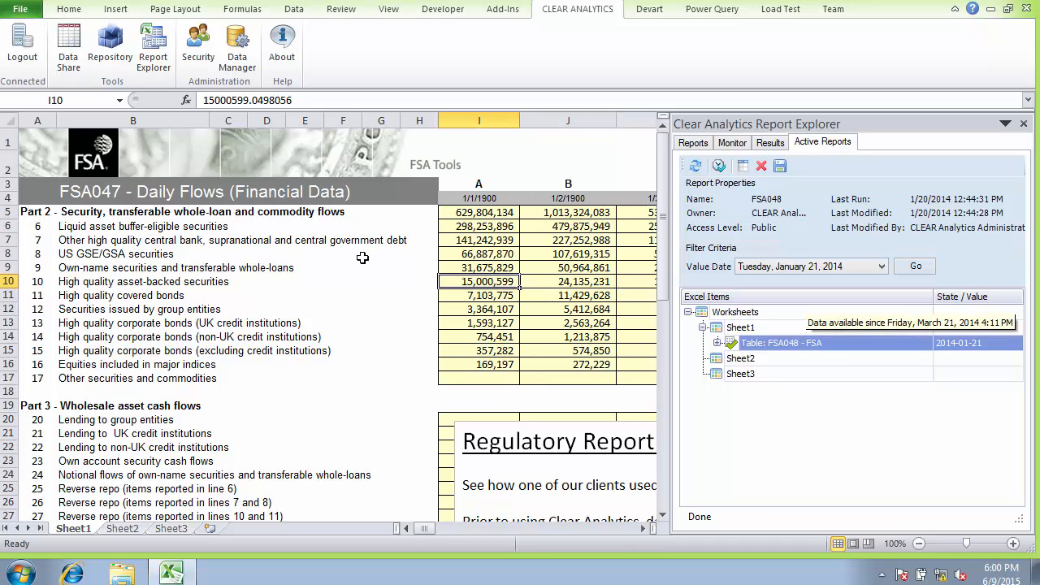
pyautogui.scroll(-1, 358, 262)
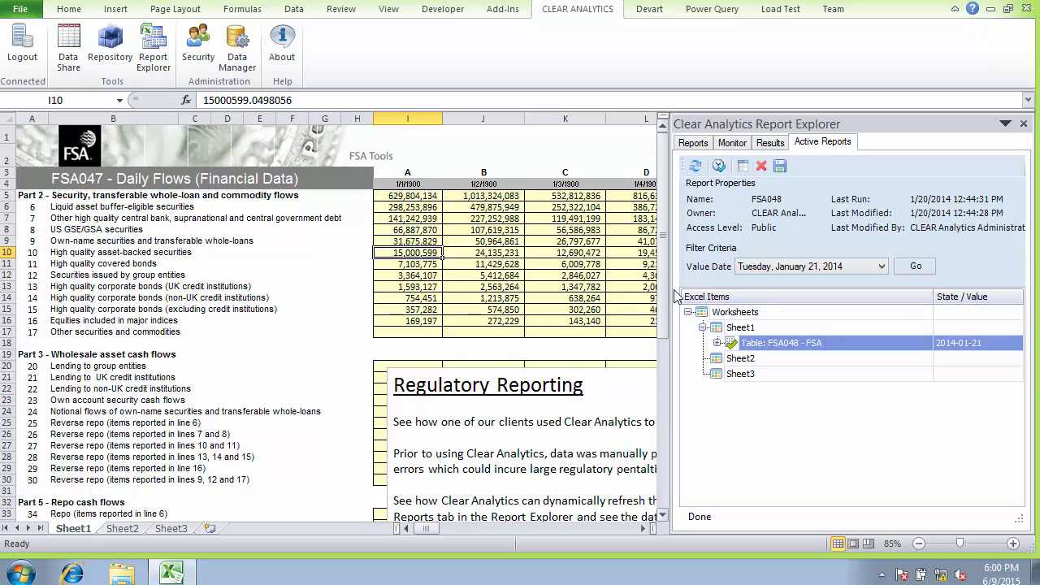
pyautogui.moveTo(662, 274); pyautogui.dragTo(671, 251)
pyautogui.click(175, 436)
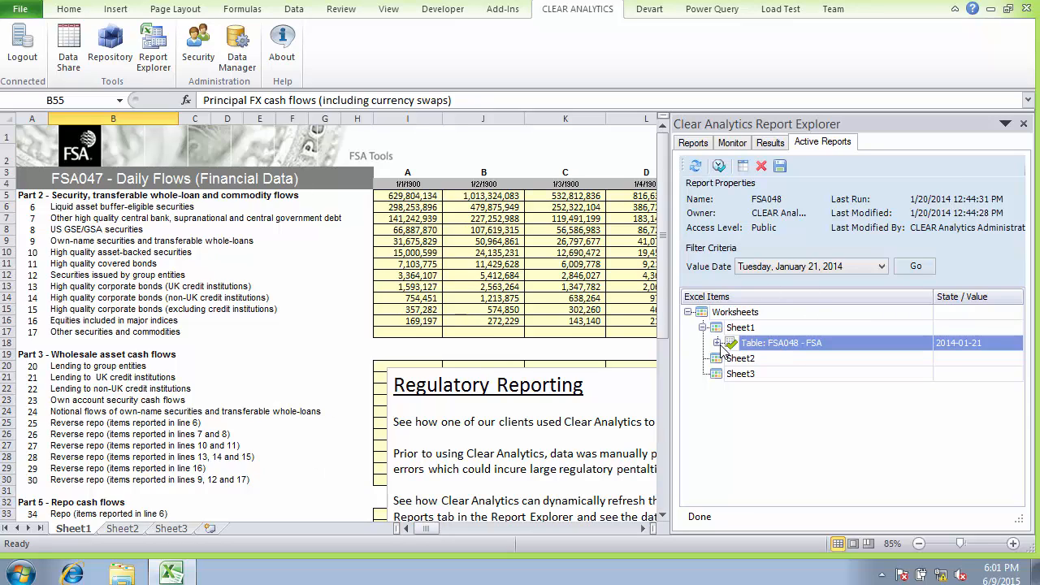
# - Set the FSA048 report's value date to Monday, January 20, 2014 and refresh it
pyautogui.click(813, 269)
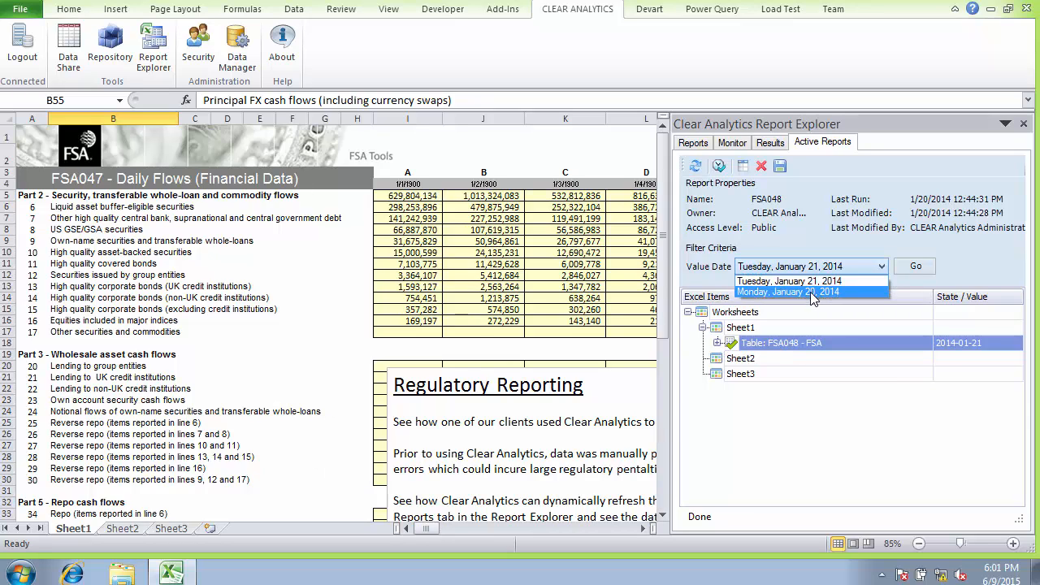
pyautogui.click(812, 292)
pyautogui.click(931, 269)
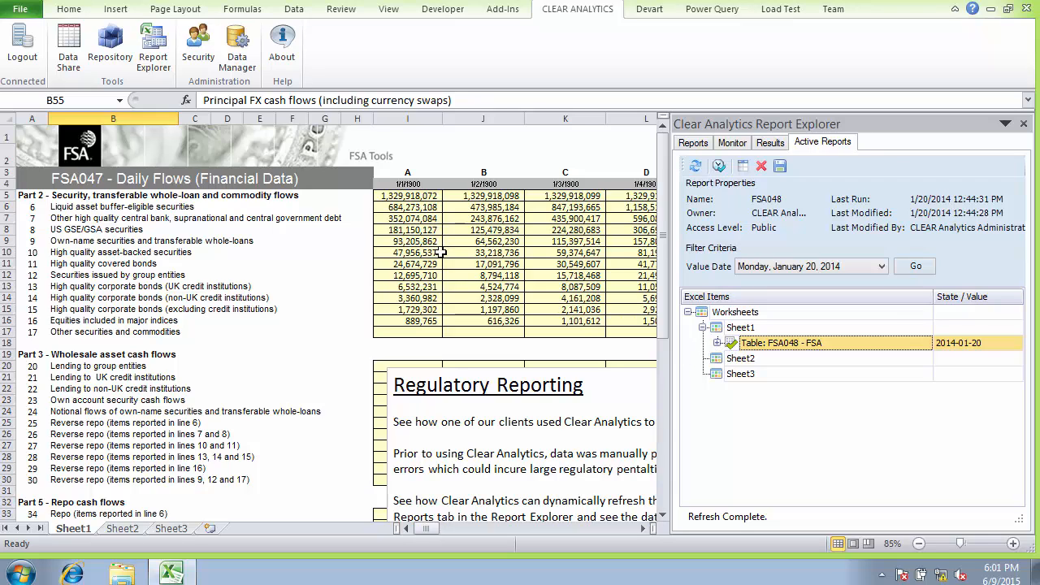
# - Open the Holdings sample report, close the Report Explorer, and reduce the dashboard's zoom to 70%
pyautogui.click(768, 144)
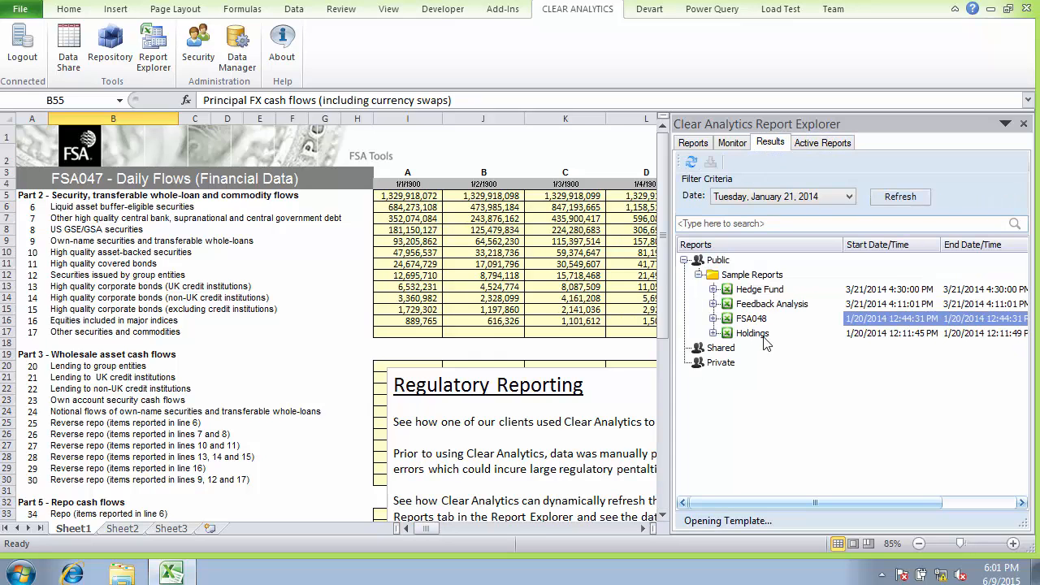
pyautogui.doubleClick(729, 336)
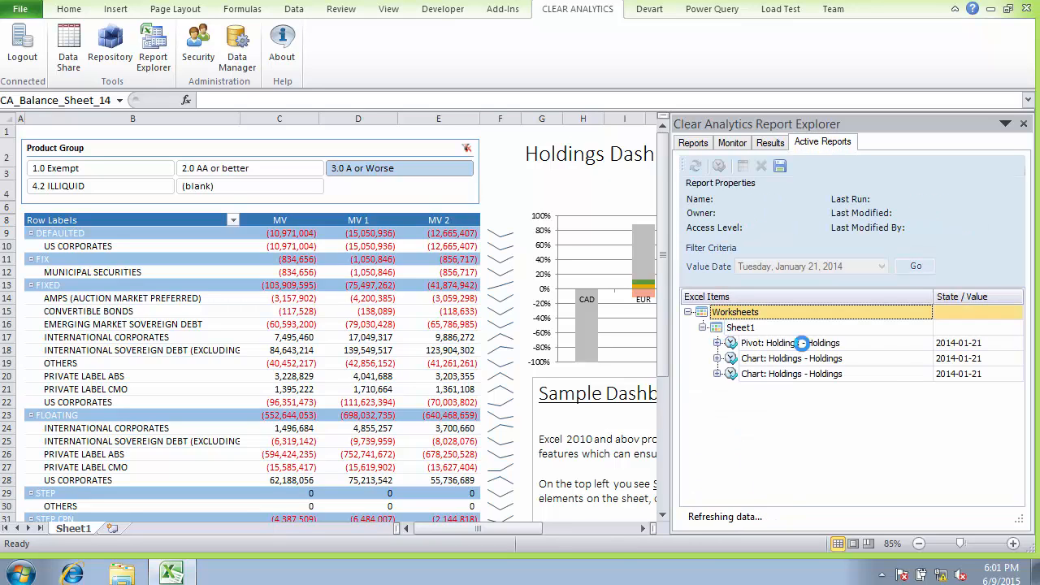
pyautogui.click(1024, 126)
pyautogui.click(923, 163)
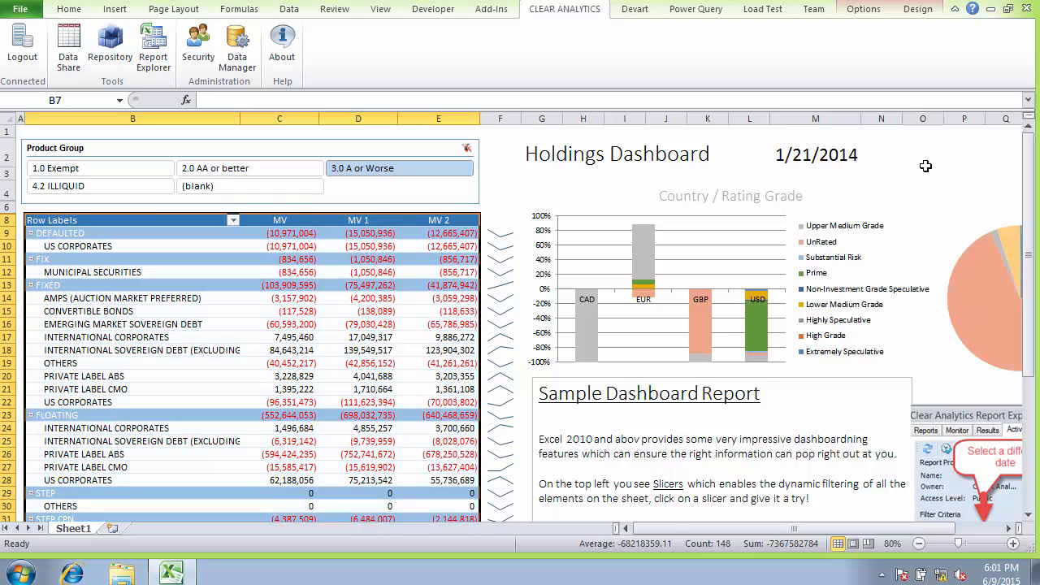
pyautogui.click(919, 543)
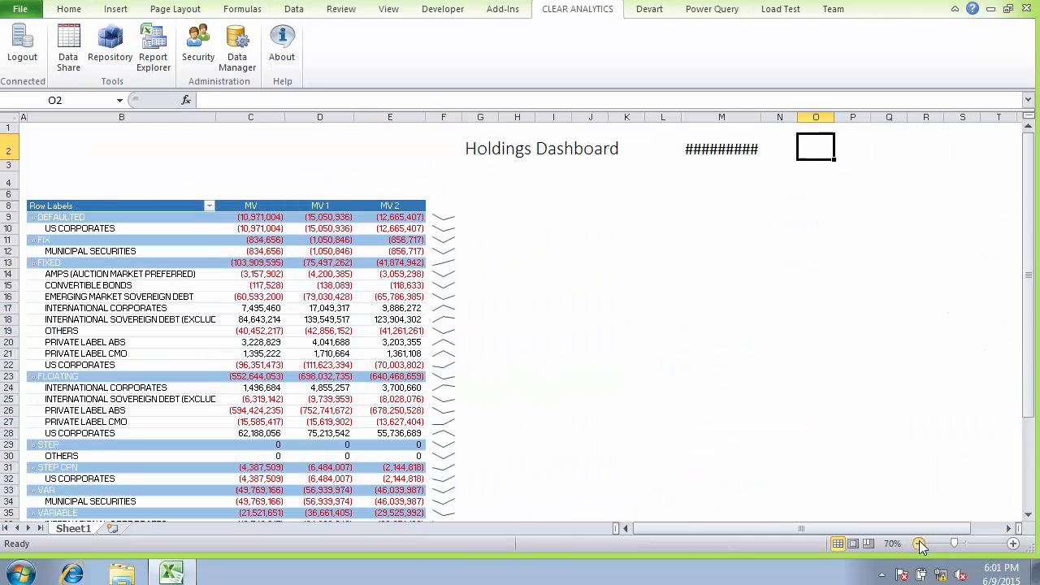
pyautogui.moveTo(1030, 236); pyautogui.dragTo(1026, 195)
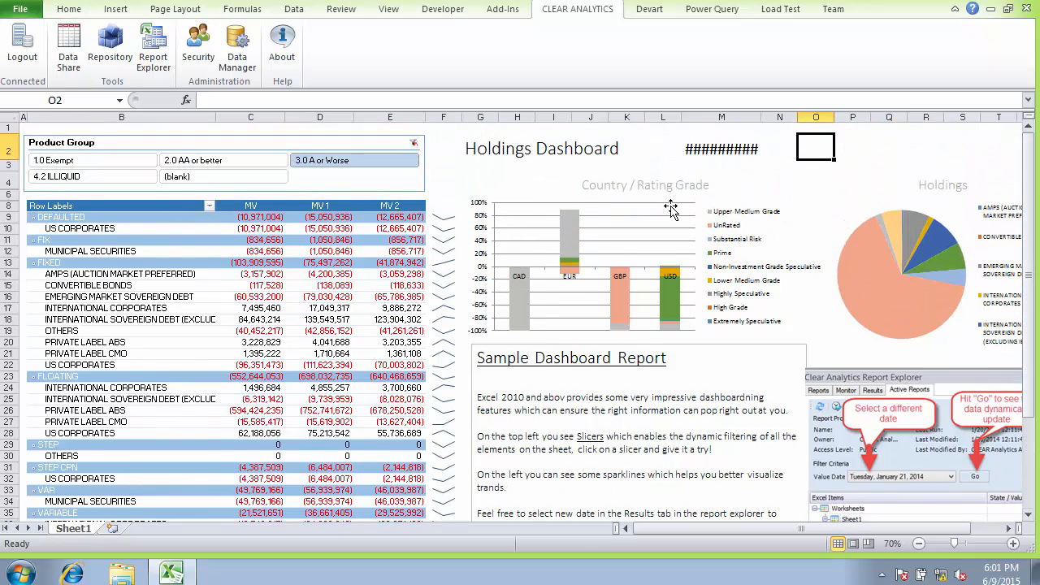
# - Compare the dashboard filtered by Product Groups 2.0 AA or better, 1.0 Exempt and 4.2 ILLIQUID, ending on 3.0 A or Worse
pyautogui.click(212, 160)
pyautogui.click(148, 161)
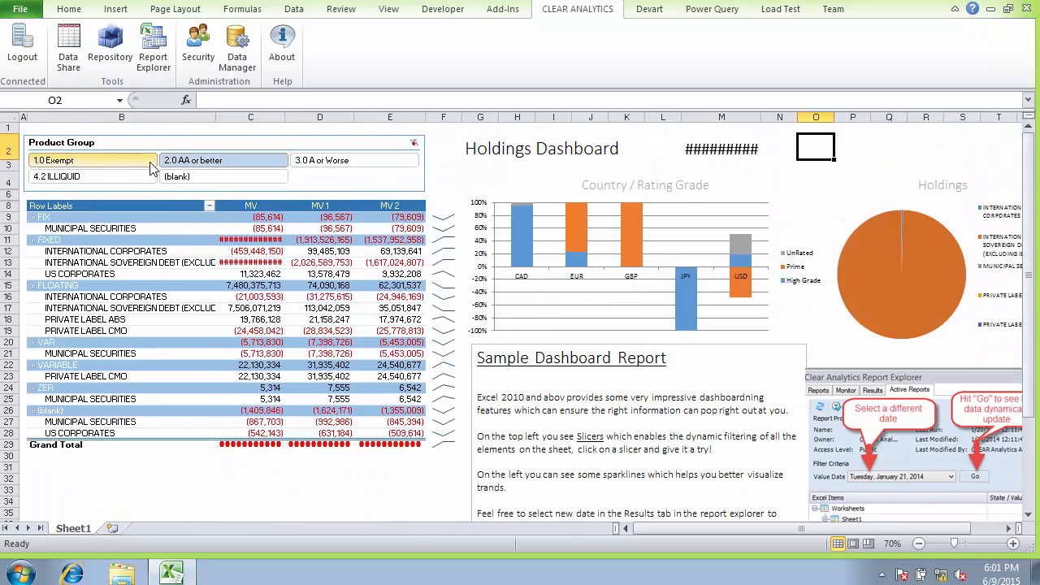
pyautogui.click(146, 175)
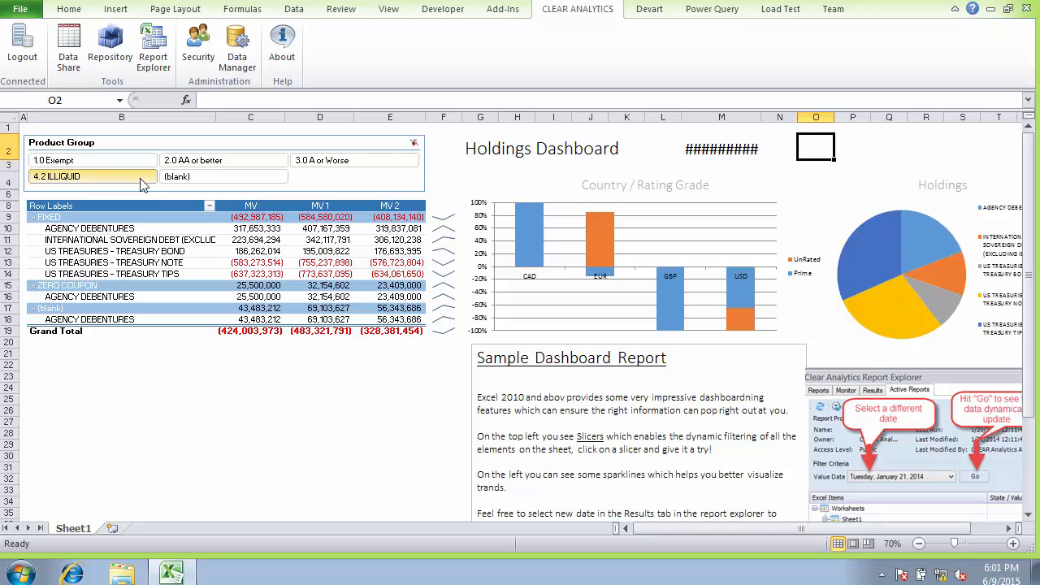
pyautogui.click(247, 159)
pyautogui.click(340, 162)
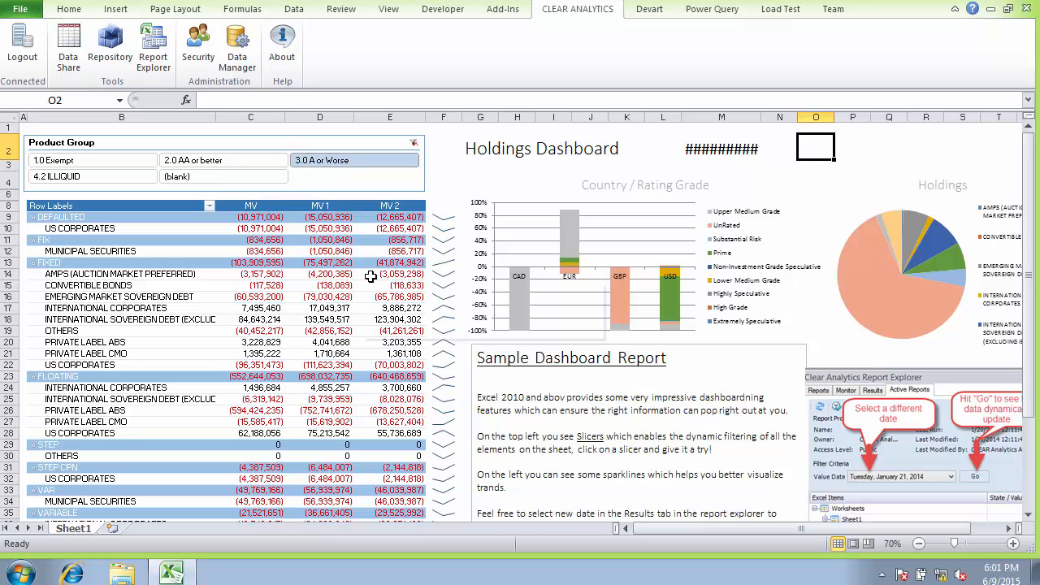
# - Look along the sparklines beside the Holdings pivot and auto-fit column M to show the dashboard date
pyautogui.moveTo(443, 217); pyautogui.dragTo(445, 411)
pyautogui.doubleClick(764, 120)
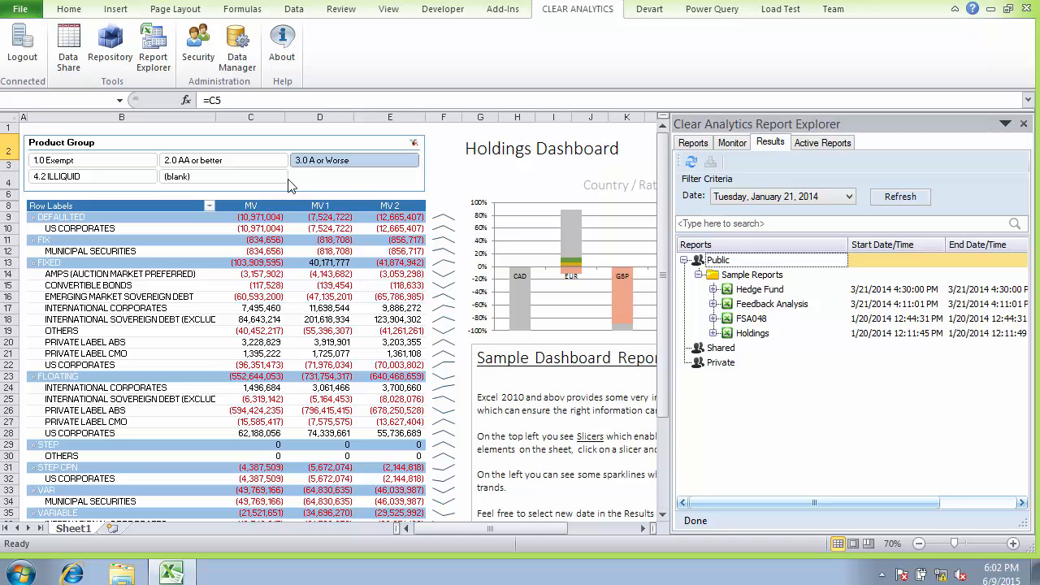
# - Open the Data Share repository and look at the public queries Feedback Results, Holdings and Unencumbered Positions
pyautogui.click(68, 64)
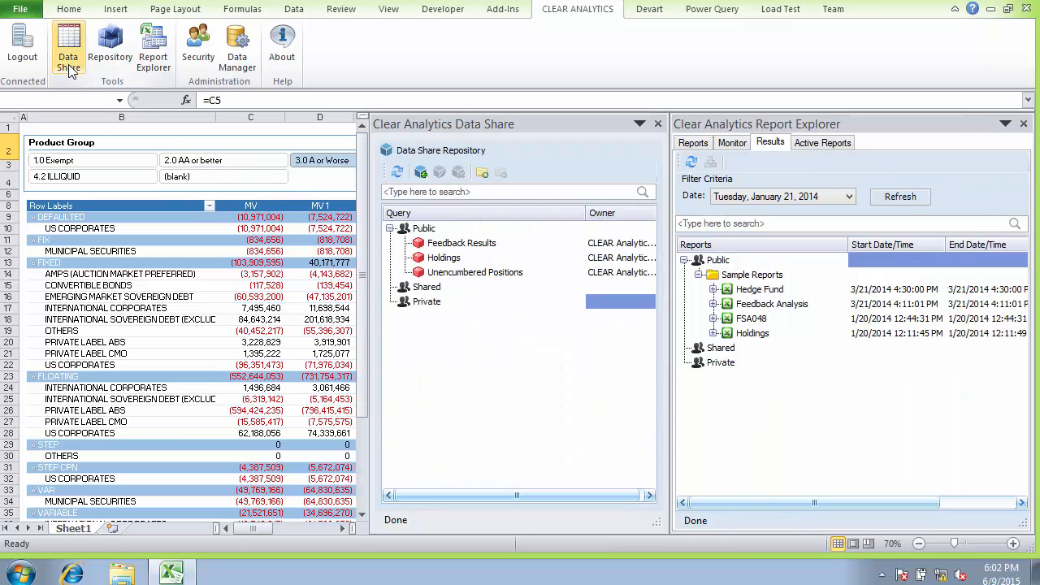
pyautogui.click(427, 245)
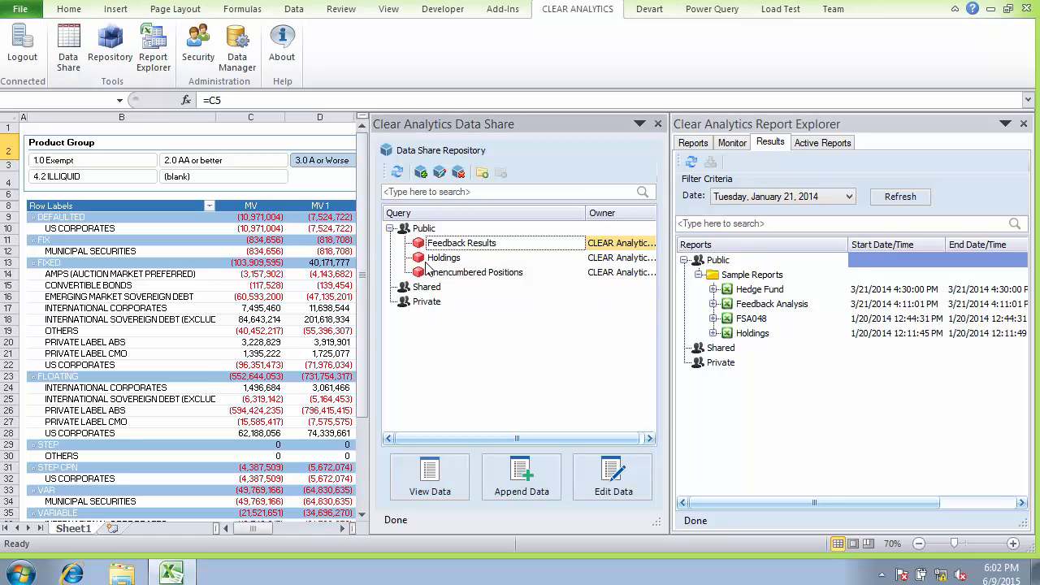
pyautogui.click(423, 259)
pyautogui.click(422, 274)
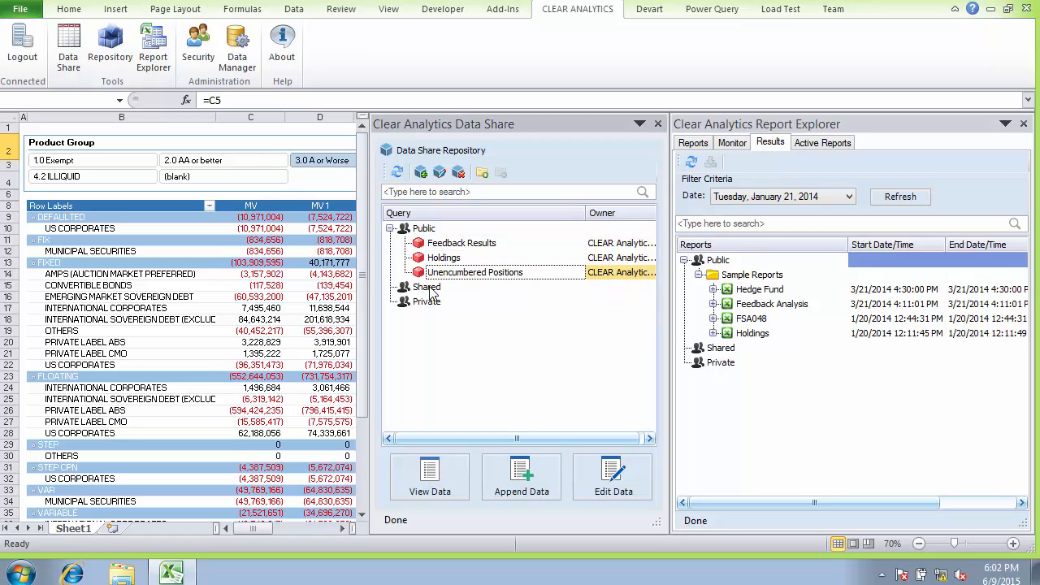
# - View the data of the public Feedback Results query with the Report Explorer closed, and close the data view
pyautogui.click(418, 245)
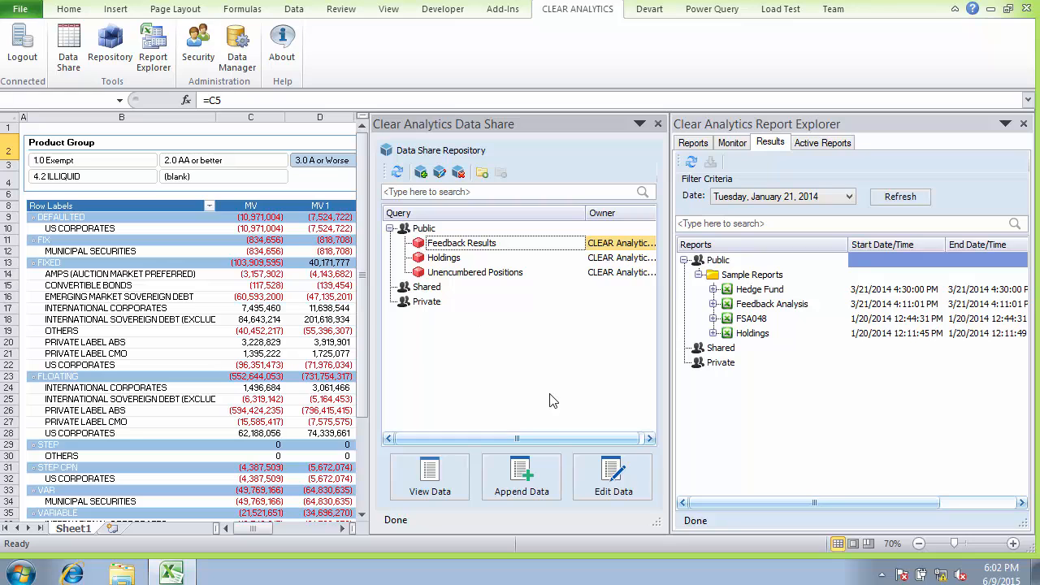
pyautogui.click(449, 485)
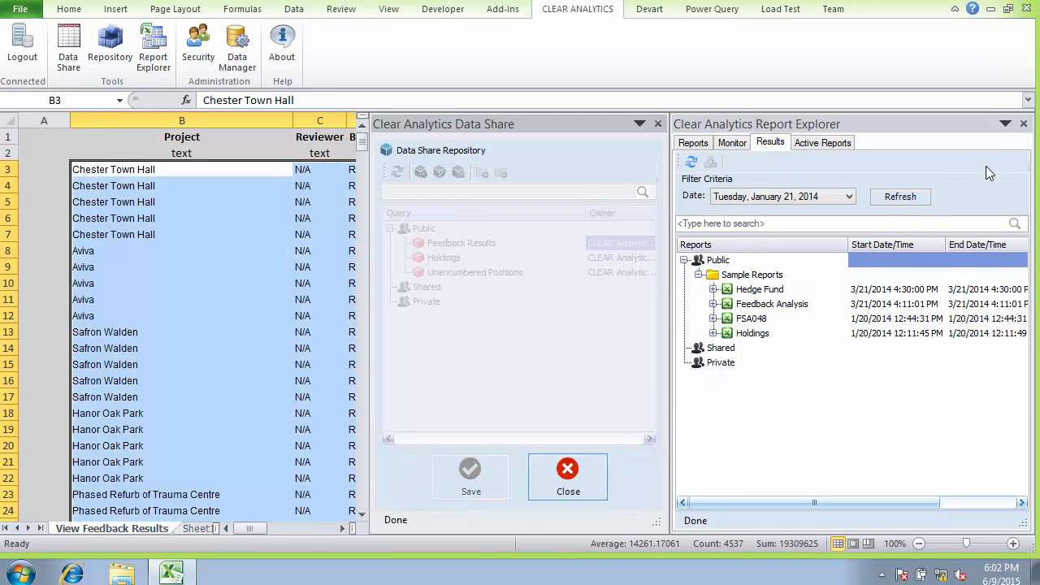
pyautogui.click(1024, 125)
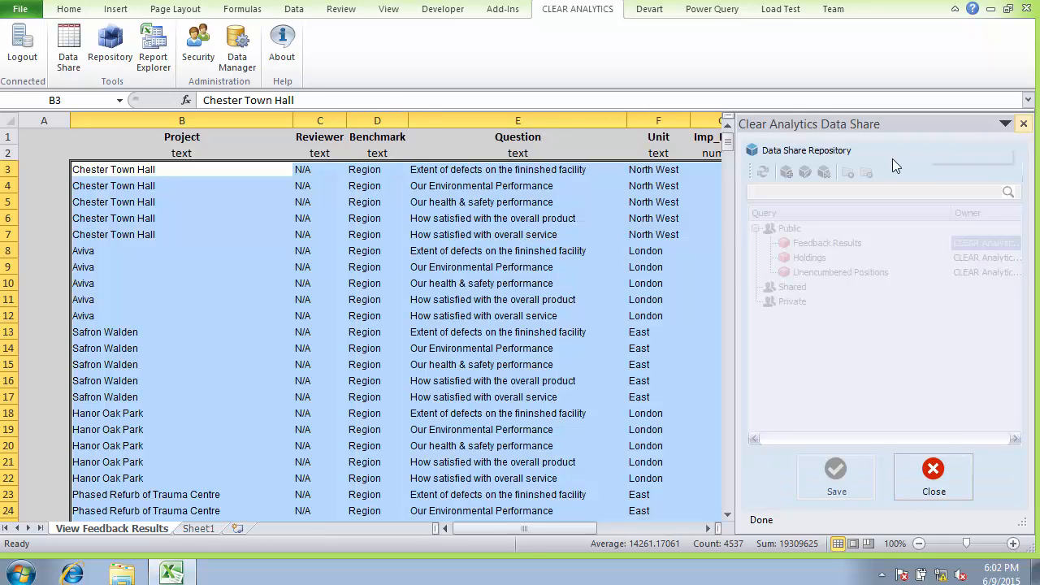
pyautogui.click(527, 299)
pyautogui.moveTo(525, 527)
pyautogui.mouseDown()
pyautogui.moveTo(632, 530)
pyautogui.moveTo(526, 526)
pyautogui.mouseUp()
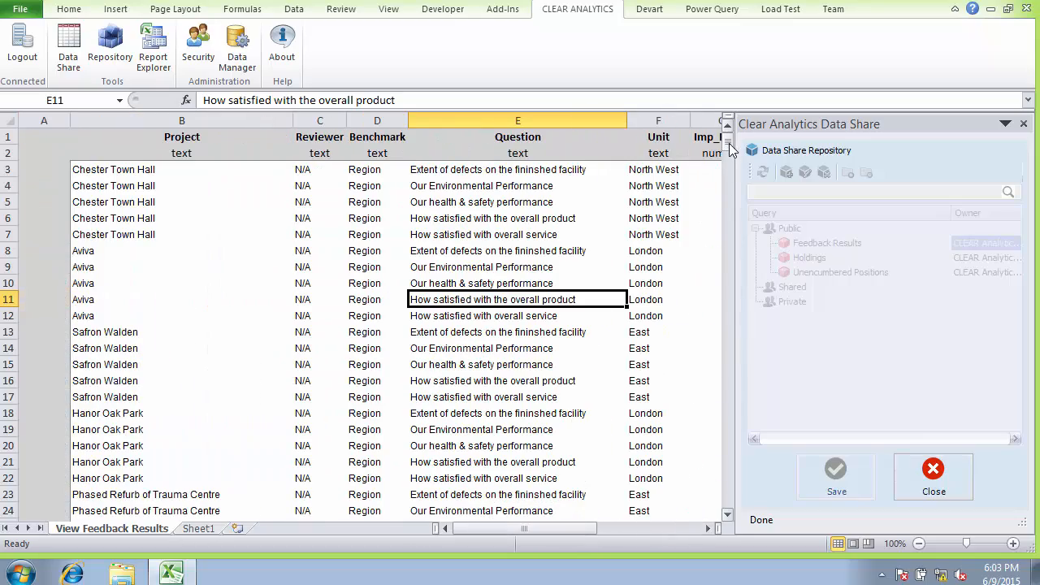
pyautogui.moveTo(729, 146)
pyautogui.mouseDown()
pyautogui.moveTo(727, 227)
pyautogui.moveTo(745, 146)
pyautogui.mouseUp()
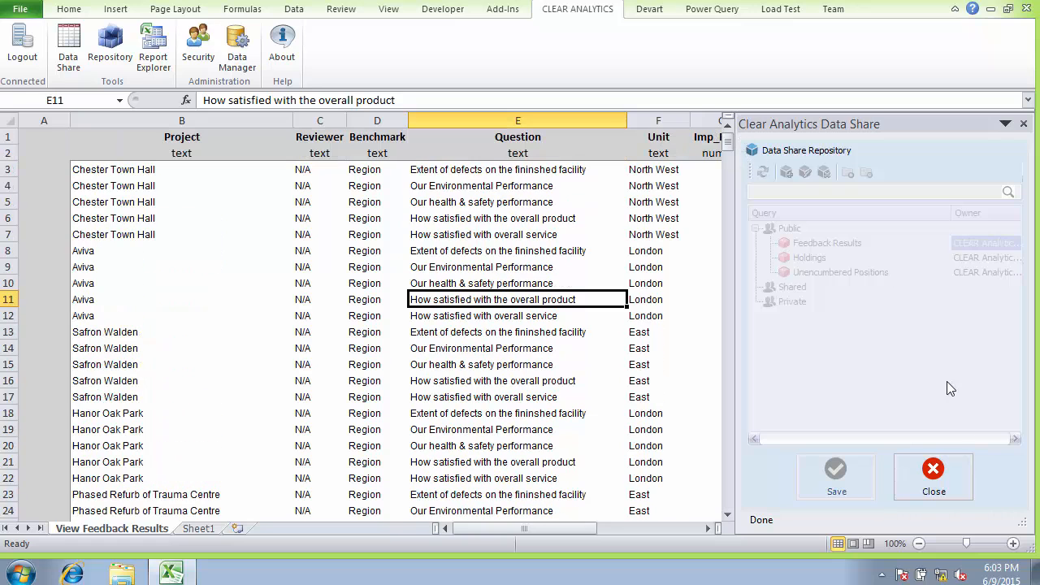
pyautogui.click(935, 479)
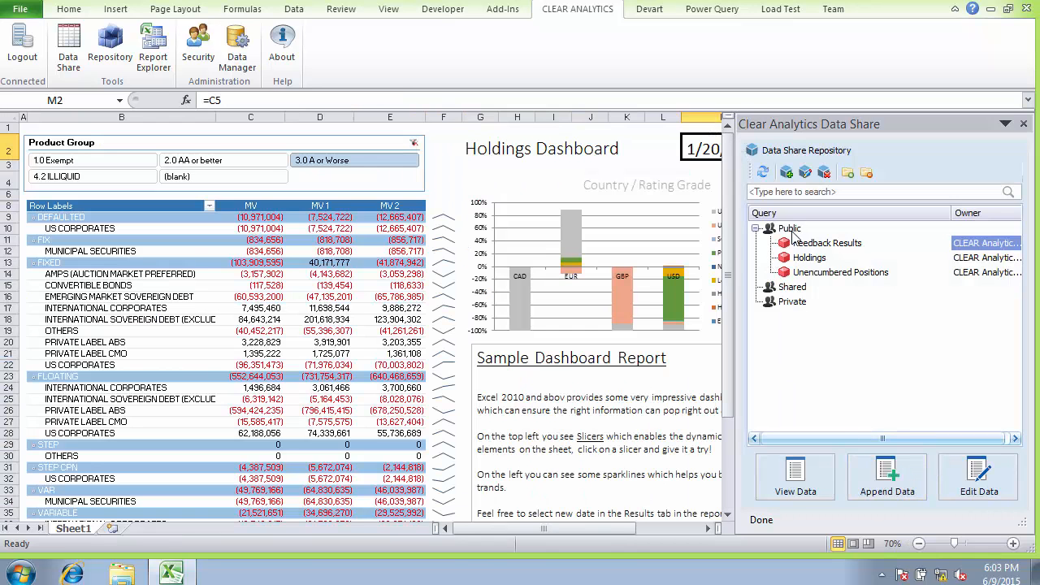
# - Open the append sheet for Feedback Results, select the blank entry range B3:L7, and cancel without adding records
pyautogui.click(792, 232)
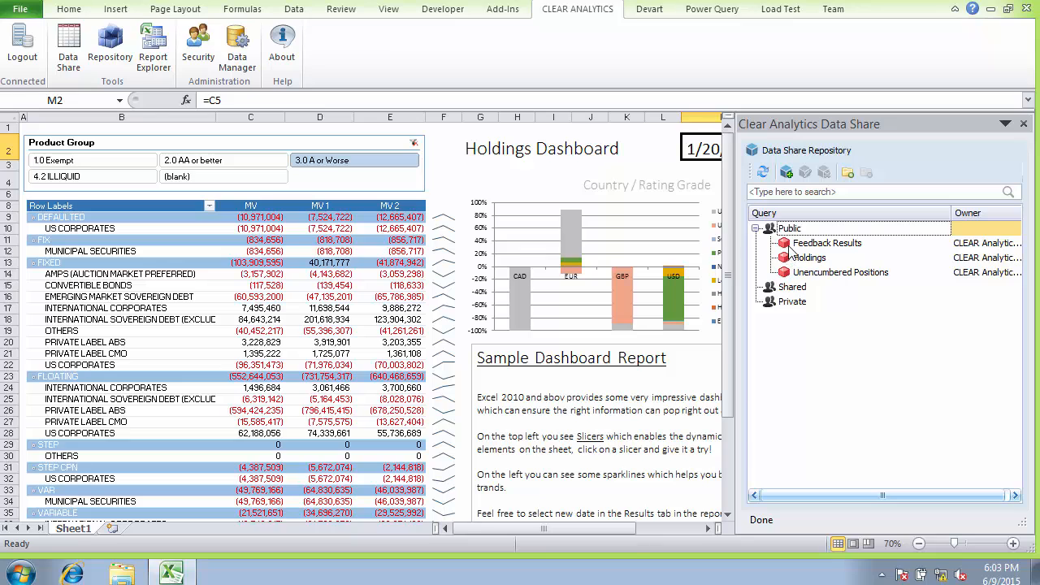
pyautogui.click(788, 247)
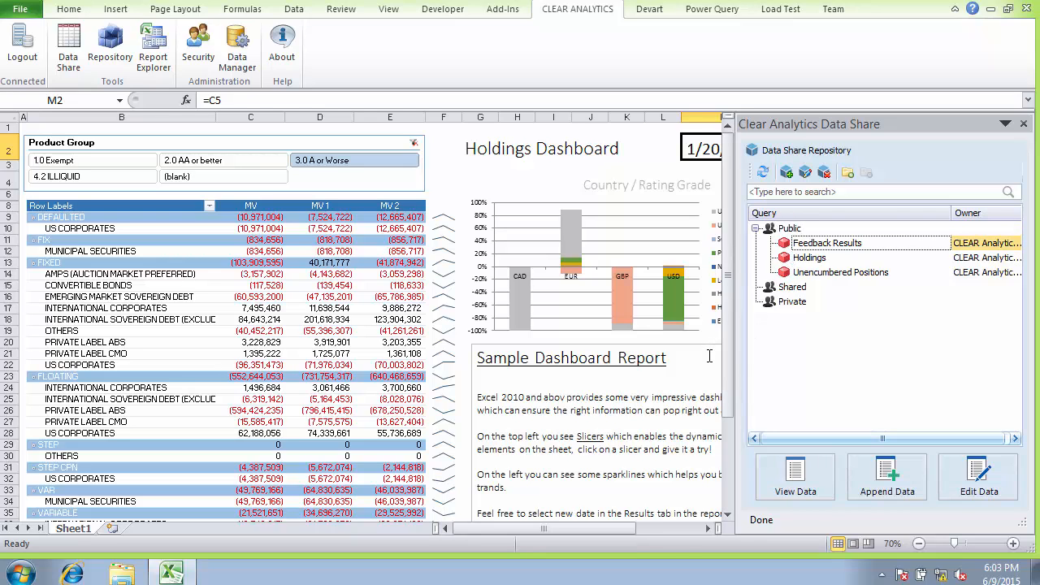
pyautogui.click(884, 477)
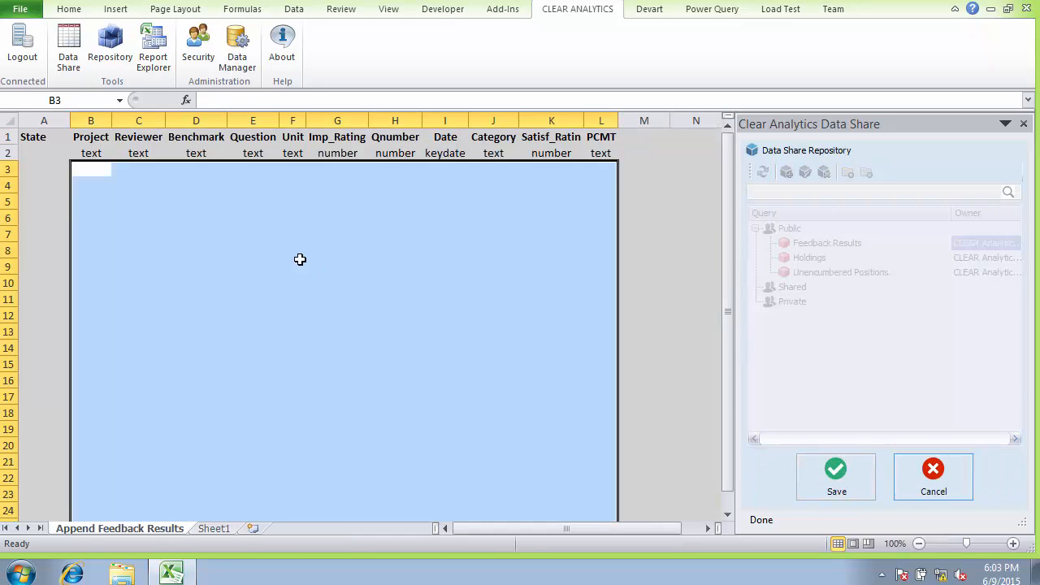
pyautogui.moveTo(92, 170); pyautogui.dragTo(597, 244)
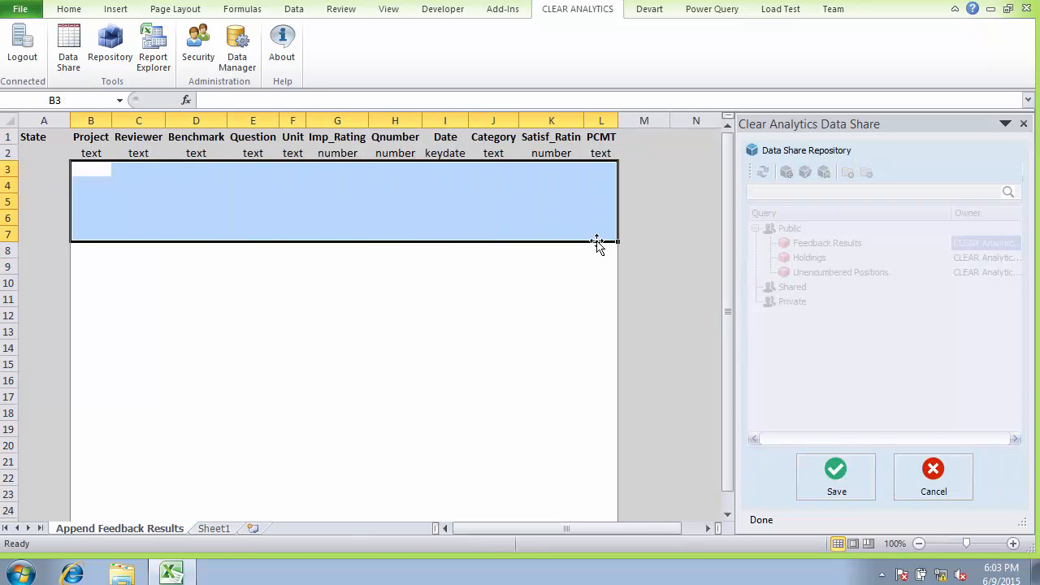
pyautogui.click(942, 480)
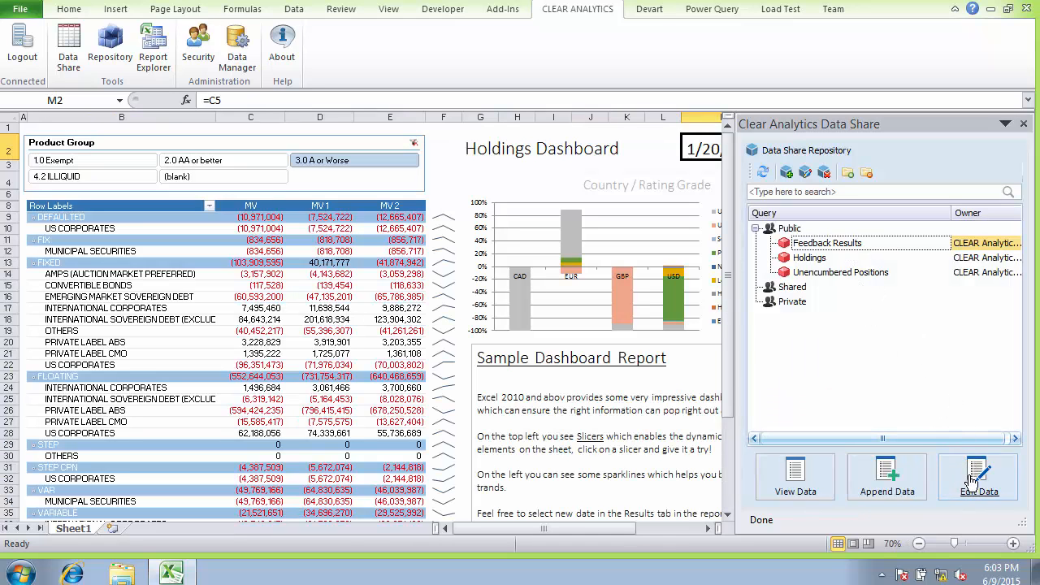
# - Open Feedback Results for editing, enter the invalid text jhg as Imp_Rating in G13, and check that row's State
pyautogui.click(971, 481)
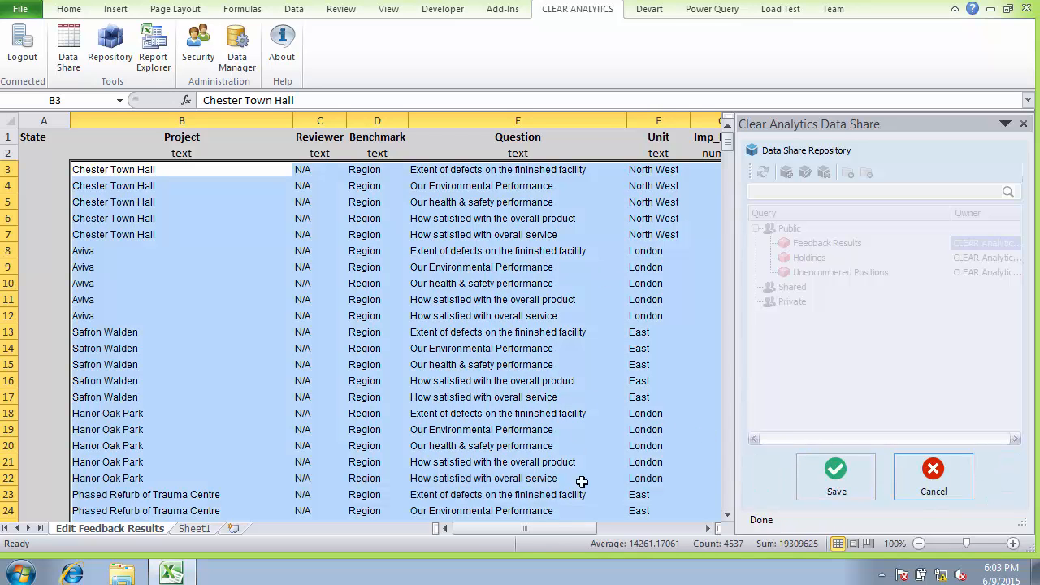
pyautogui.moveTo(553, 528); pyautogui.dragTo(597, 528)
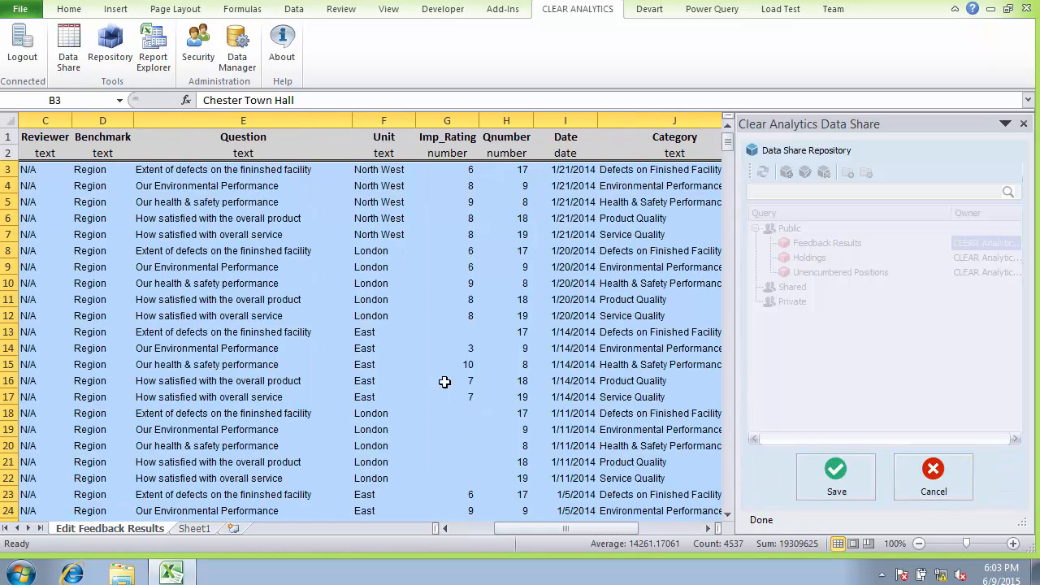
pyautogui.click(469, 329)
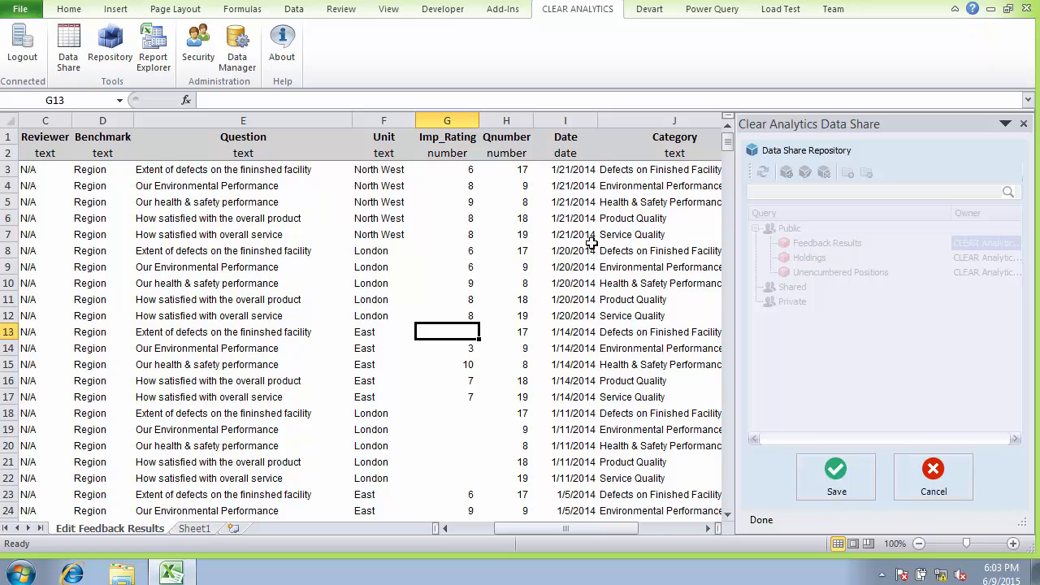
pyautogui.write('jhg')
pyautogui.press('Return')
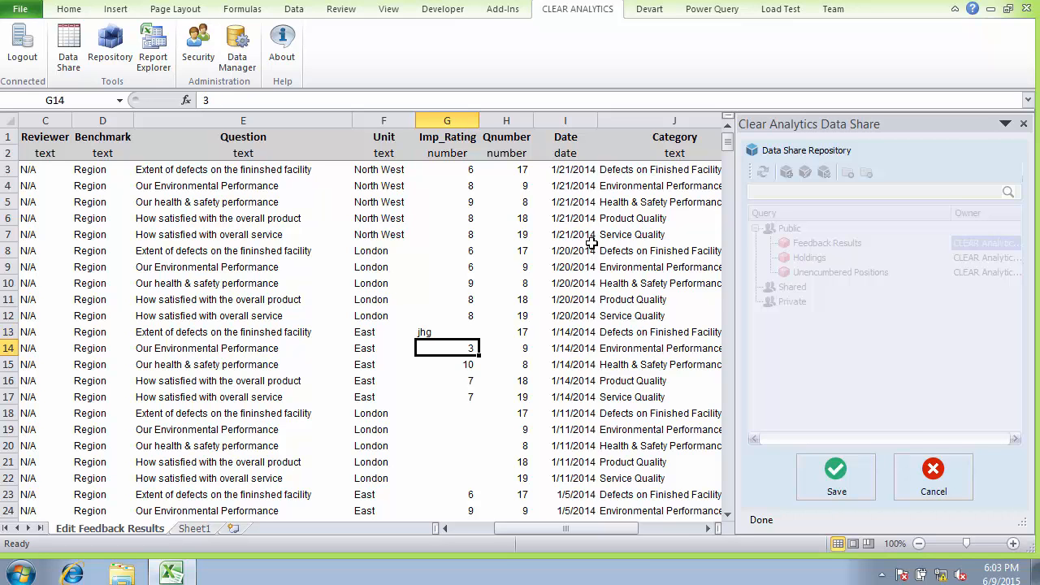
pyautogui.moveTo(561, 526); pyautogui.dragTo(508, 528)
pyautogui.click(40, 332)
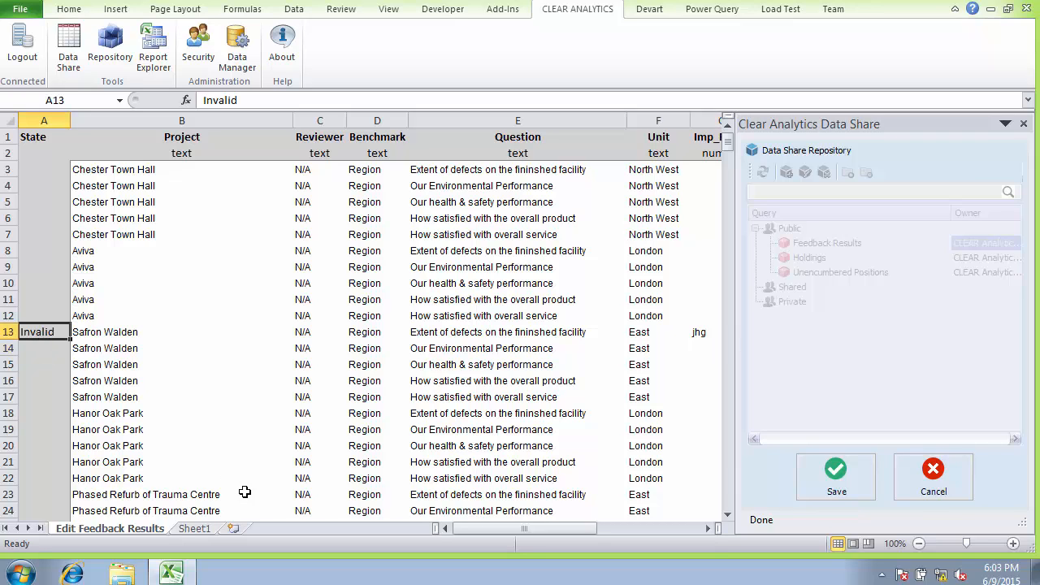
# - Replace the Imp_Rating in G13 with 9, check the row's State, and save the edited Feedback Results data
pyautogui.click(703, 335)
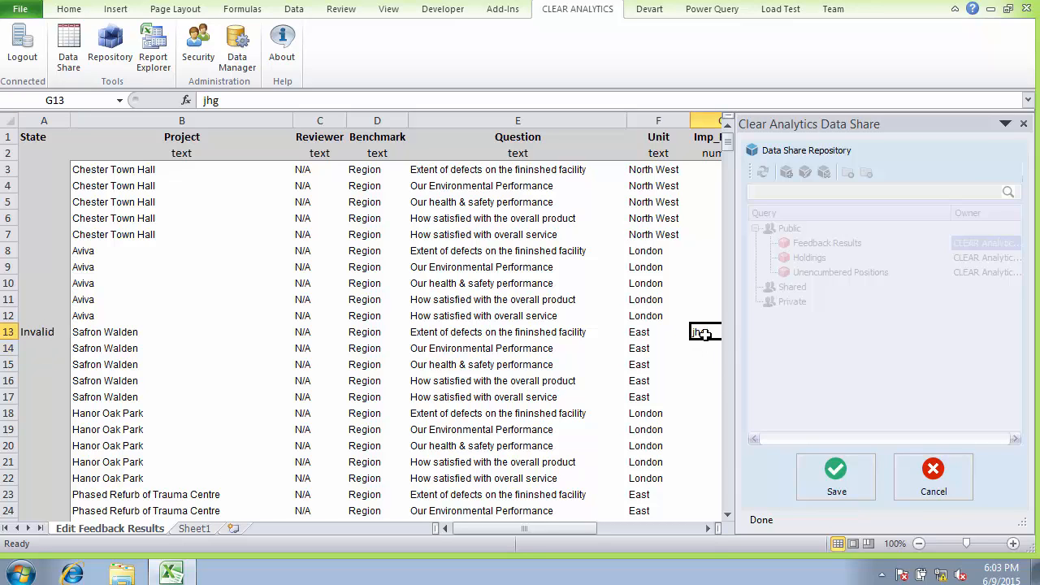
pyautogui.write('9')
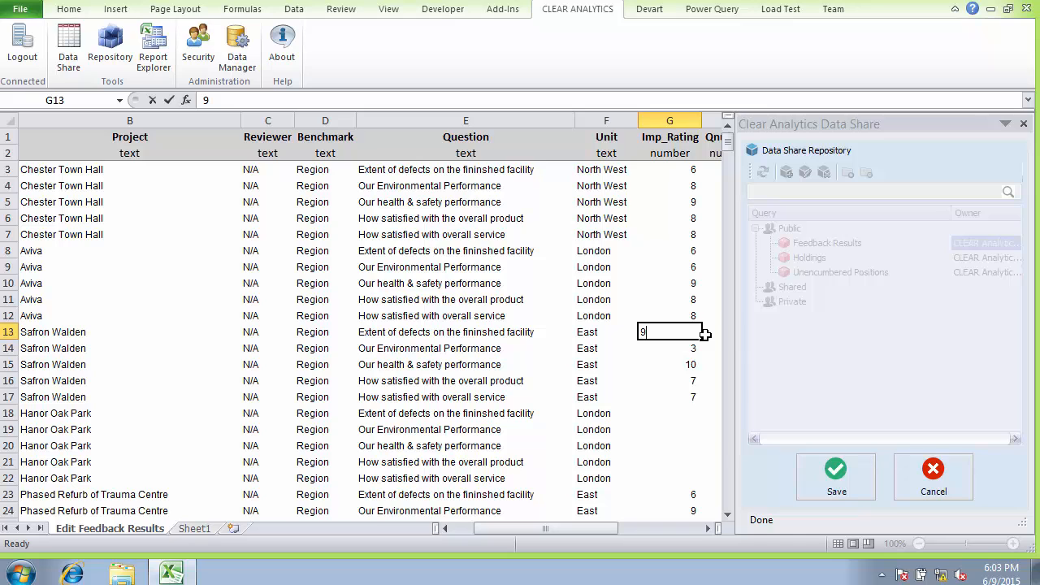
pyautogui.press('Return')
pyautogui.moveTo(579, 528); pyautogui.dragTo(458, 533)
pyautogui.click(45, 332)
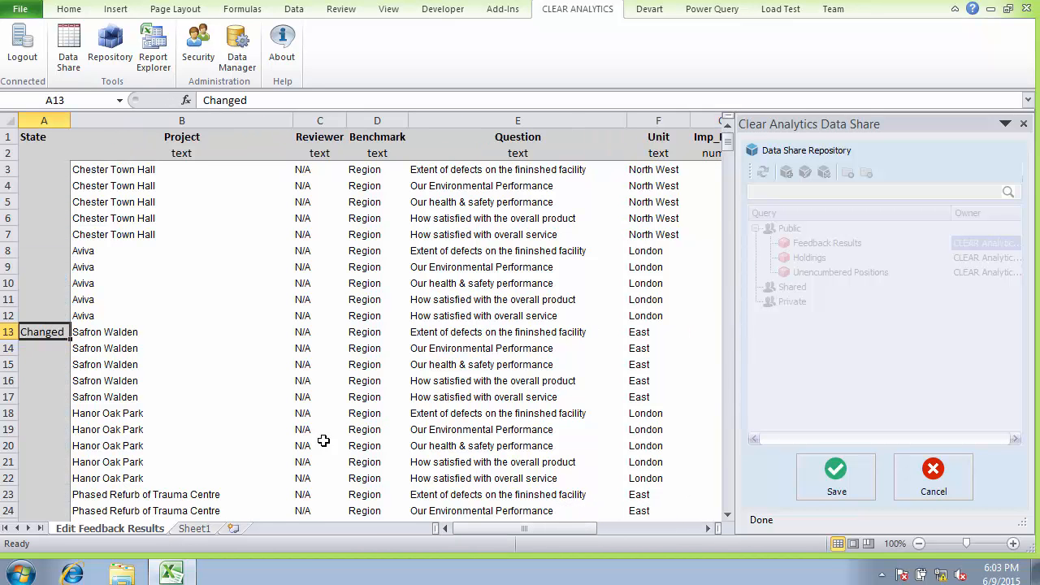
pyautogui.click(845, 493)
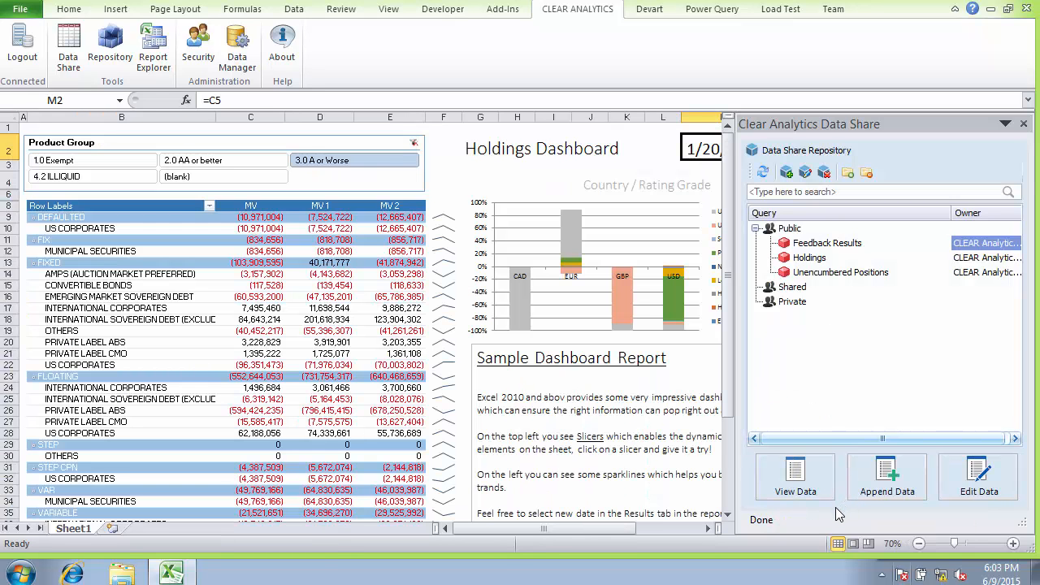
# - Close Data Share and open the Trial Balance query from the Sample - HedgeFund folder of the queries repository
pyautogui.click(1025, 126)
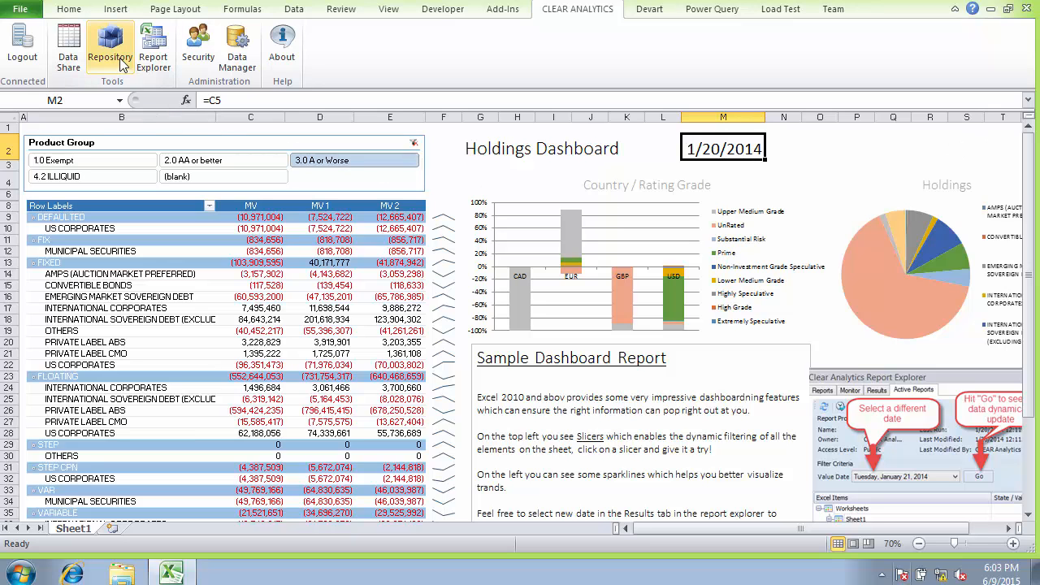
pyautogui.click(114, 51)
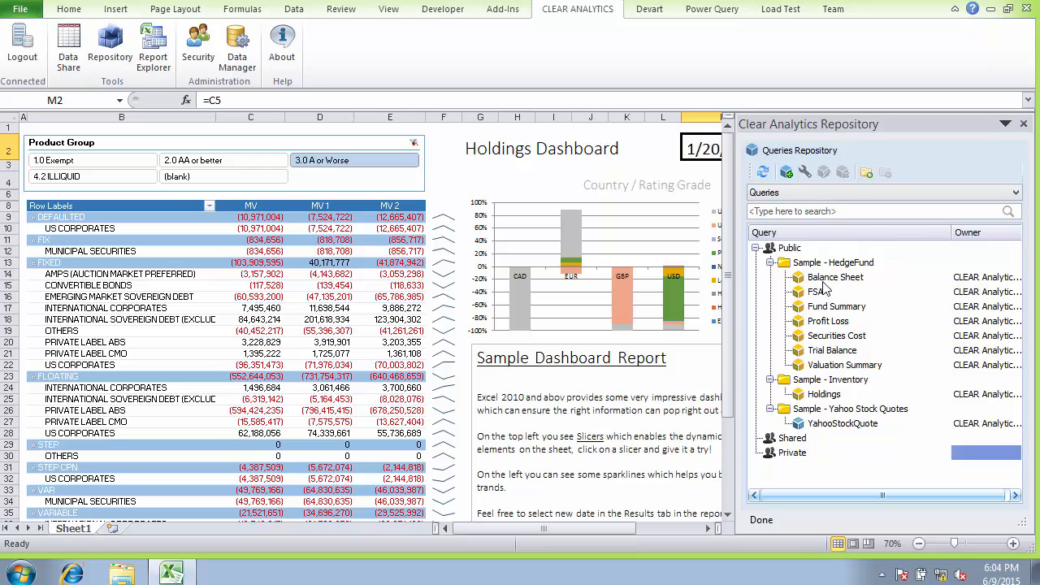
pyautogui.click(805, 391)
pyautogui.click(803, 363)
pyautogui.doubleClick(794, 350)
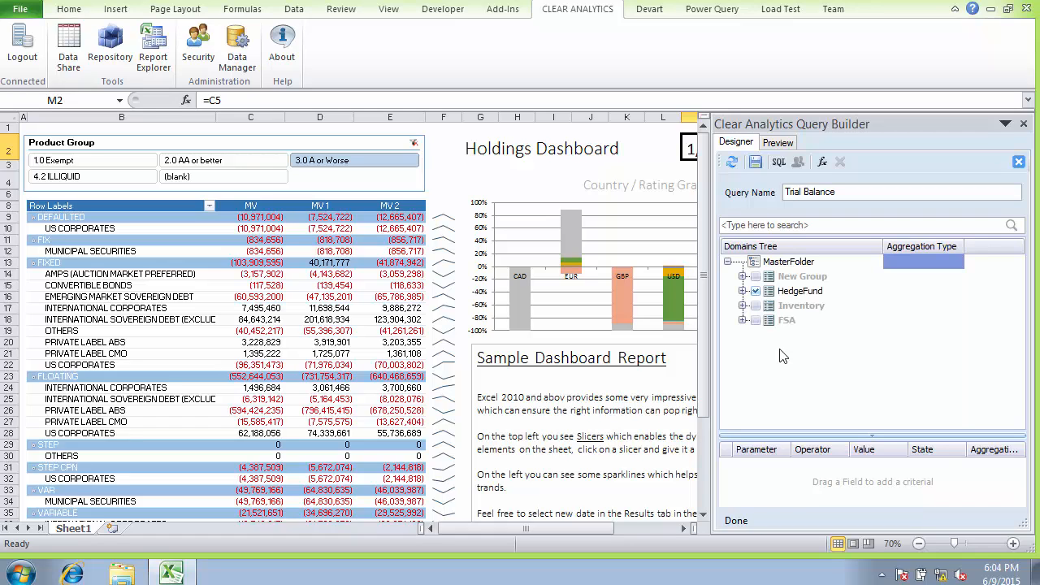
# - Examine the fields and aggregation types of the Trial Balance folder under HedgeFund in the domains tree
pyautogui.click(741, 291)
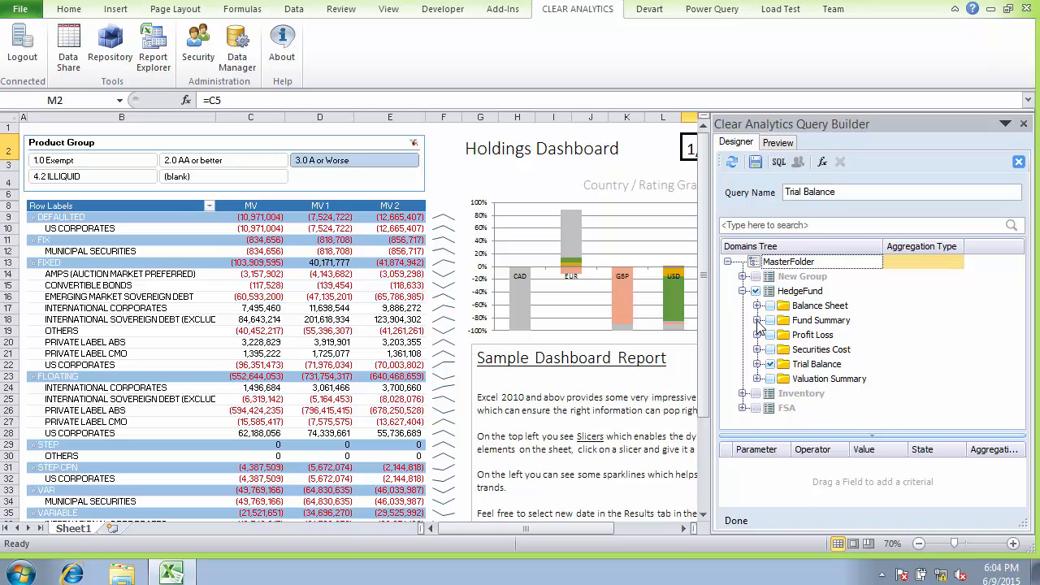
pyautogui.click(757, 364)
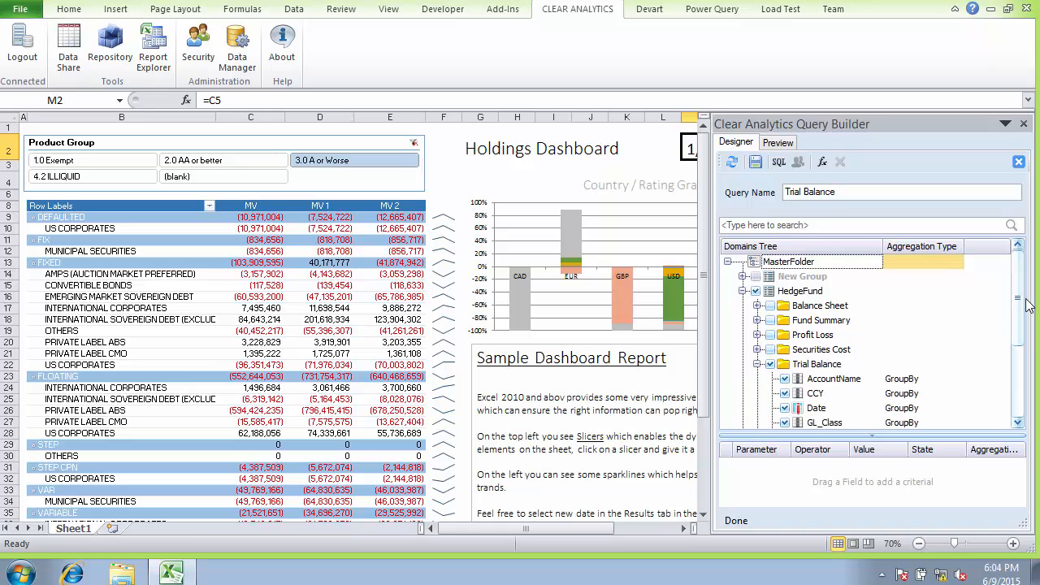
pyautogui.moveTo(1018, 306)
pyautogui.mouseDown()
pyautogui.moveTo(1008, 377)
pyautogui.moveTo(997, 306)
pyautogui.mouseUp()
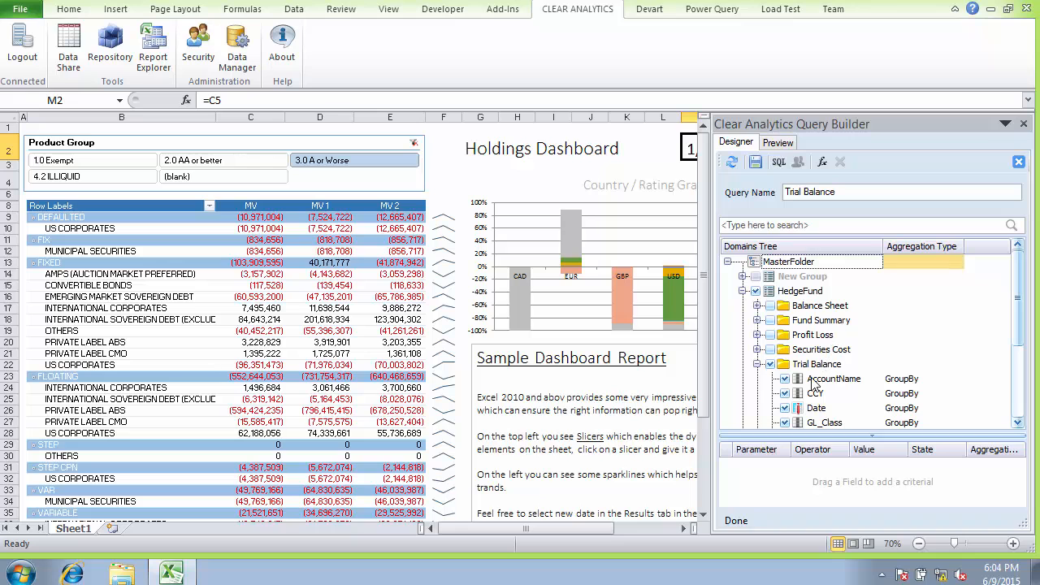
pyautogui.click(757, 365)
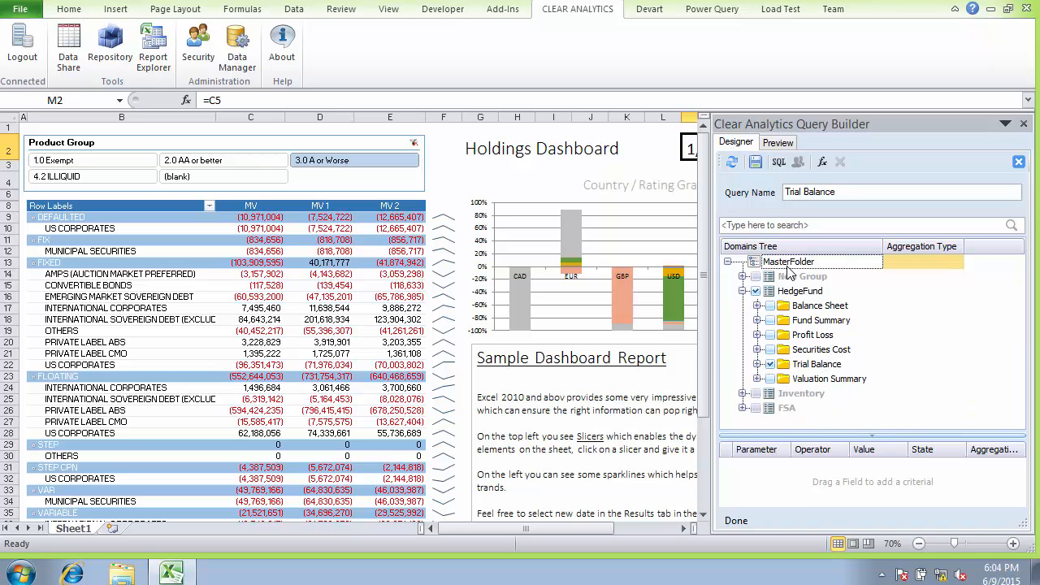
# - Review the SQL text generated for the Trial Balance query and close it
pyautogui.click(780, 164)
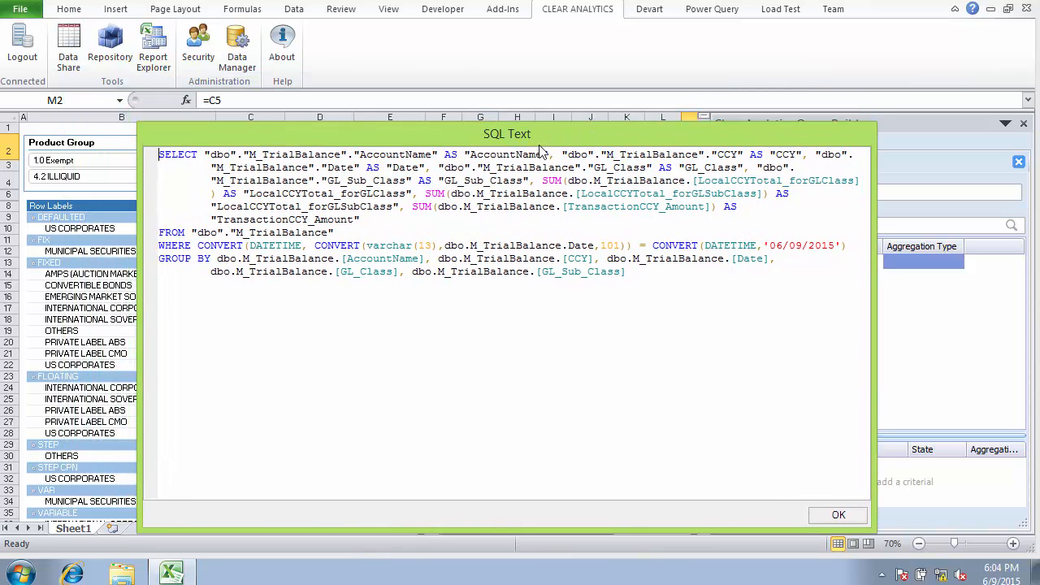
pyautogui.moveTo(654, 270); pyautogui.dragTo(319, 170)
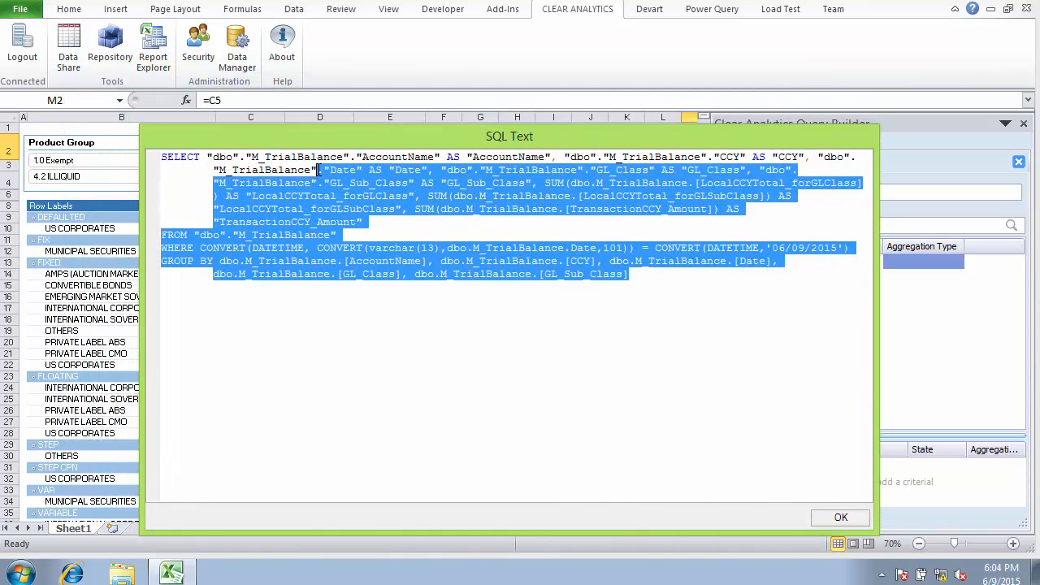
pyautogui.click(720, 364)
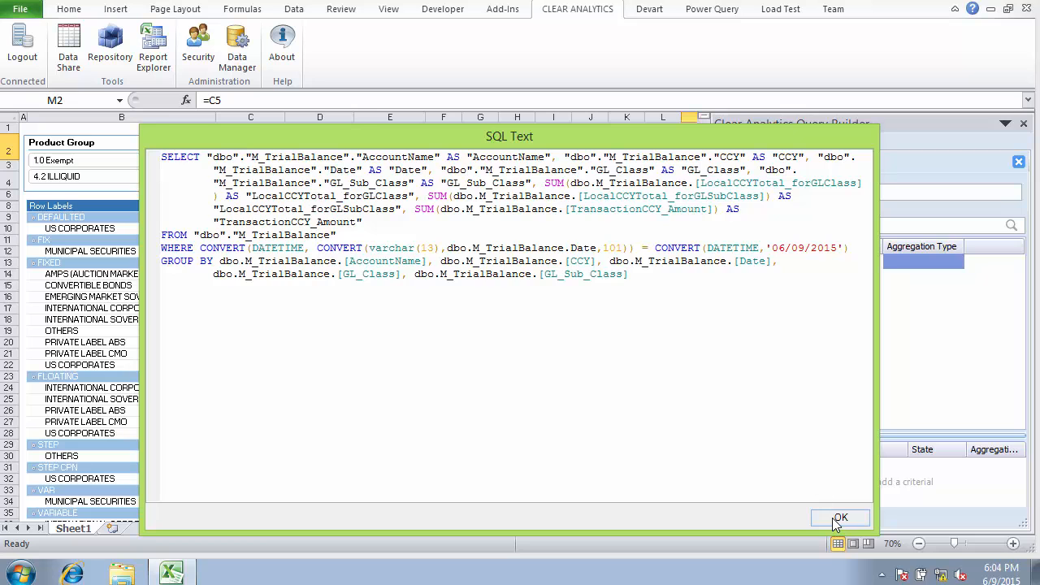
pyautogui.click(834, 518)
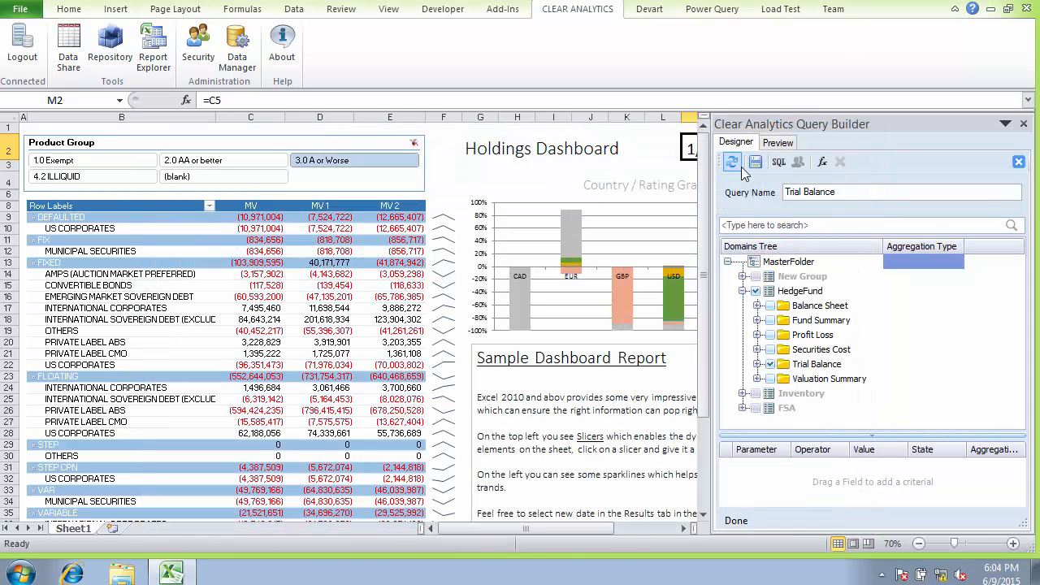
# - Close the Trial Balance query, select the Private group in the queries repository, and close the repository
pyautogui.click(1018, 162)
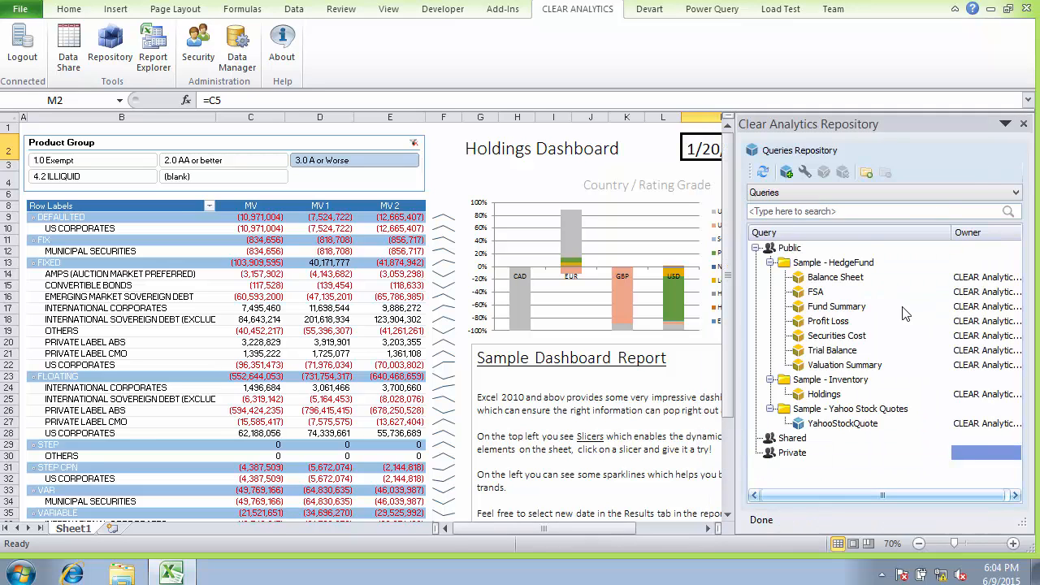
pyautogui.click(804, 457)
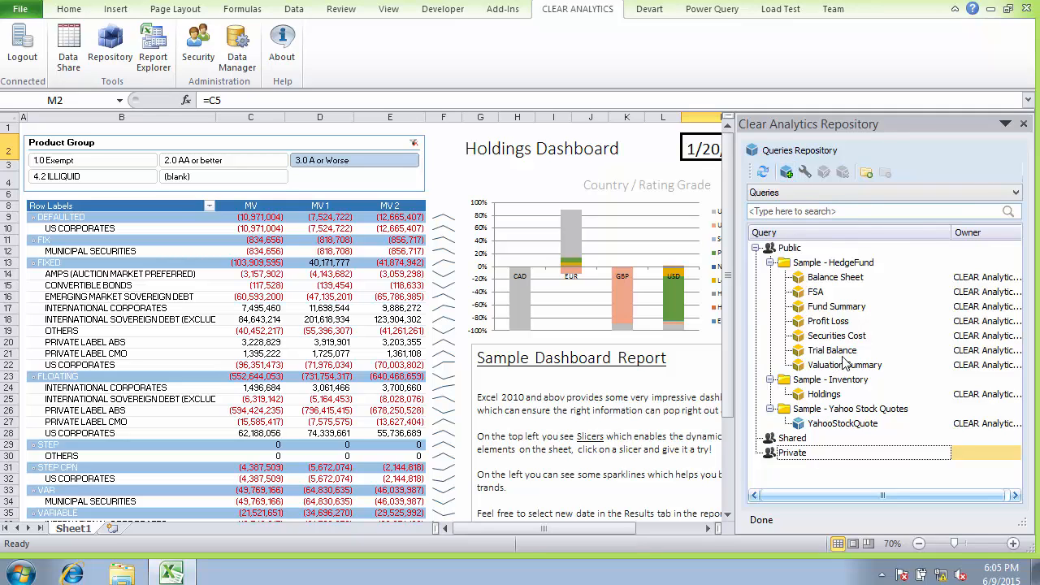
pyautogui.click(1024, 124)
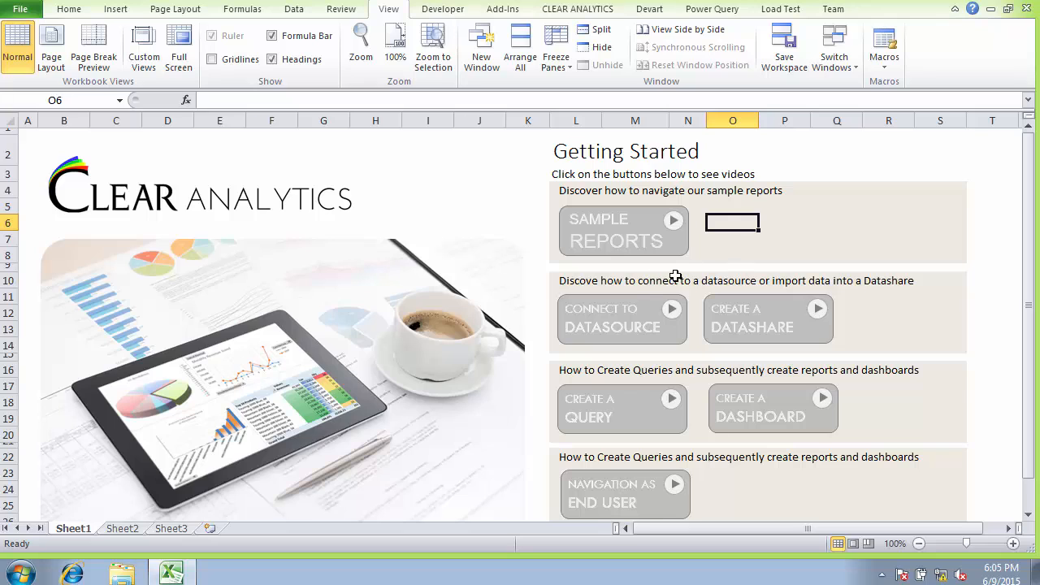
pyautogui.click(639, 242)
pyautogui.click(751, 241)
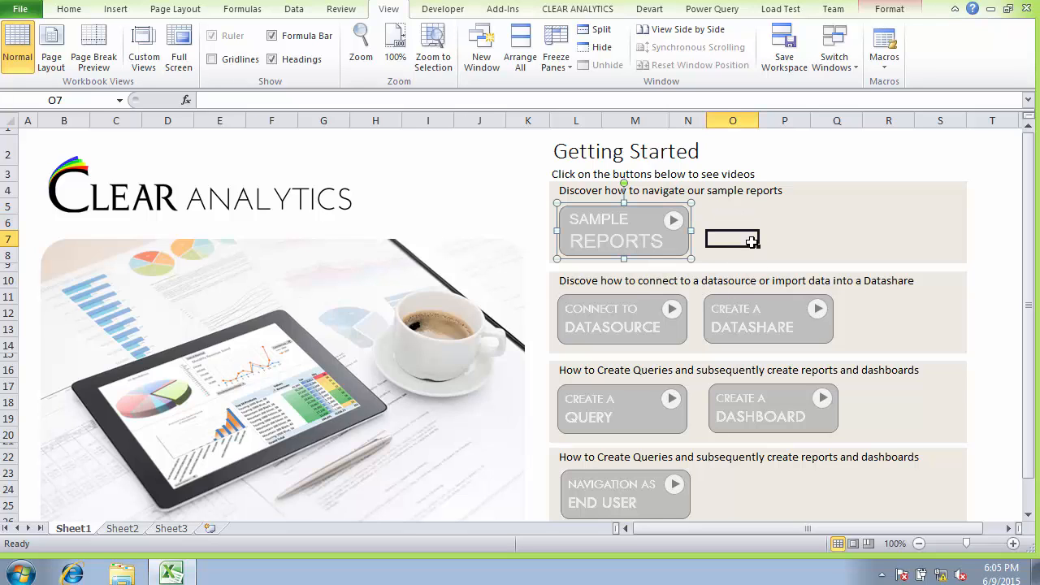